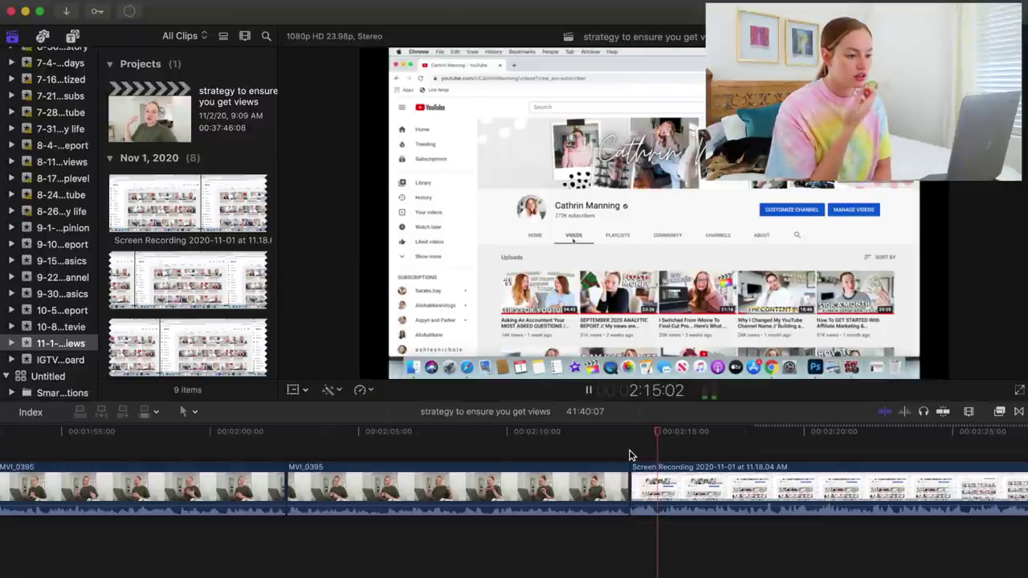
Attach the screen recording clip beneath the main footage starting at about 2:15, and play the section back to check the sync
left_click_drag(654, 490, 687, 537)
key("super+equal")
key("super+equal")
key("super+equal")
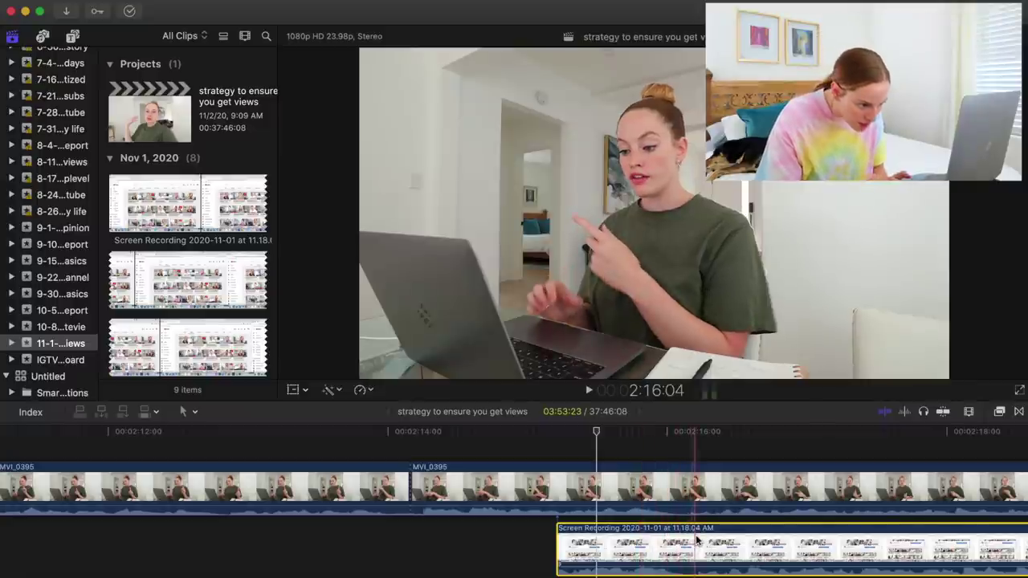
left_click_drag(696, 540, 689, 537)
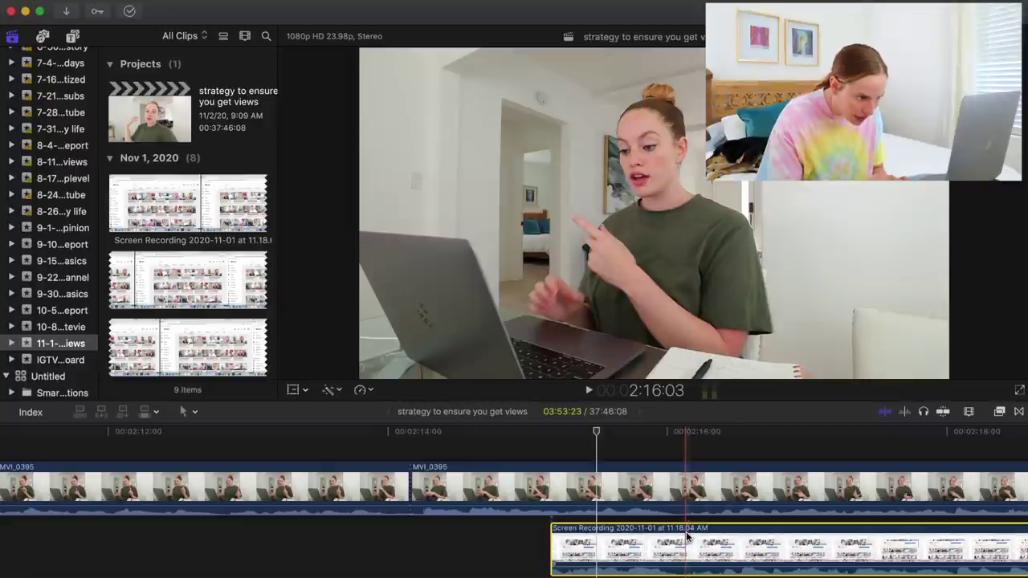
left_click(528, 461)
key("space")
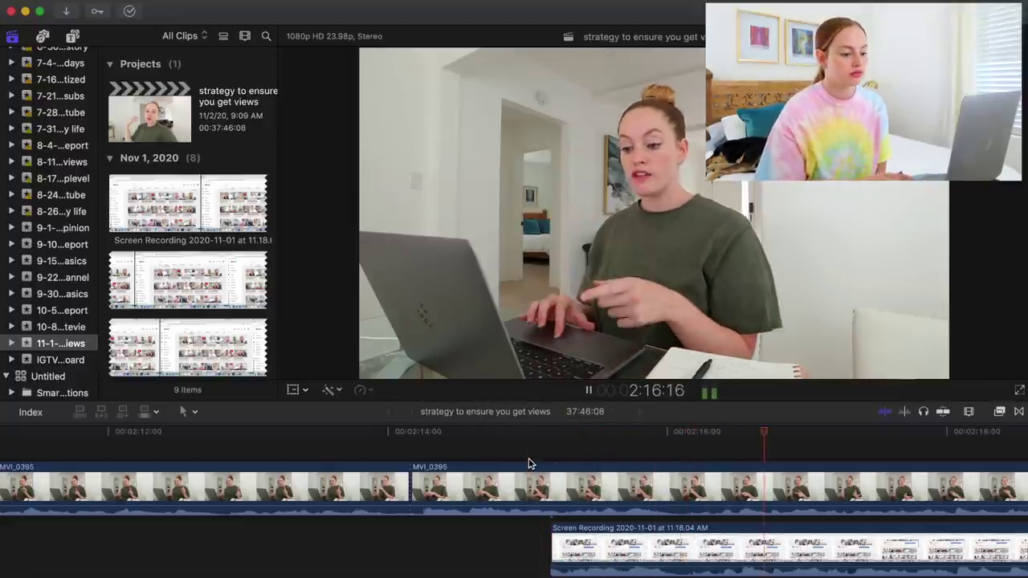
key("space")
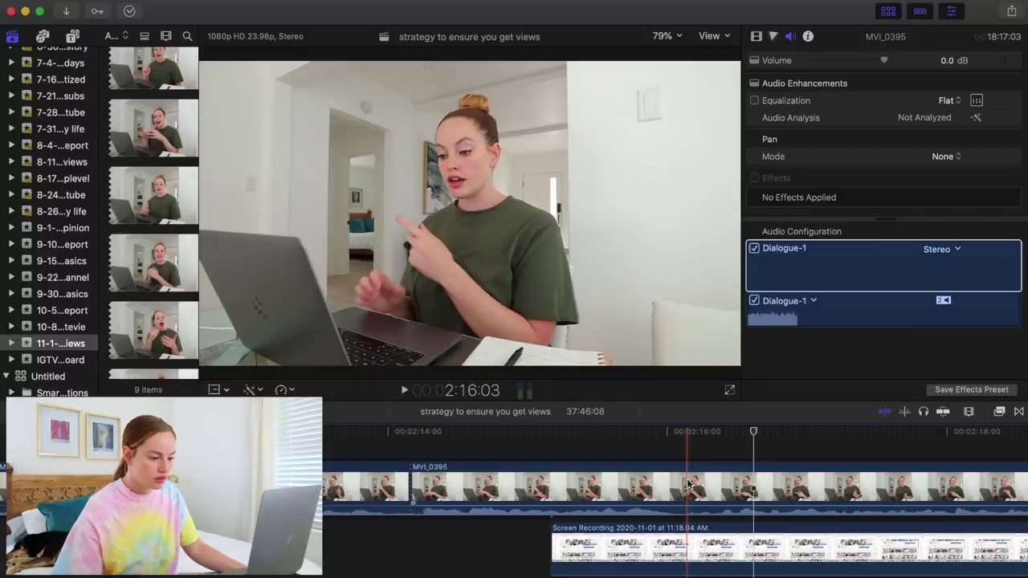
Split the main MVI_0395 clip at 2:16:03 and select the portion after the cut
left_click(689, 483)
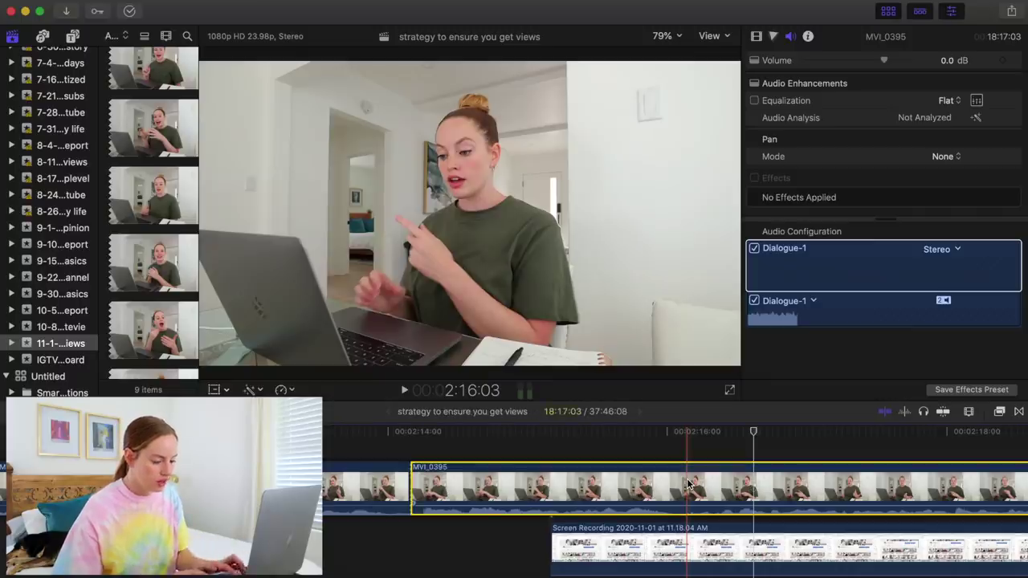
key("super+b")
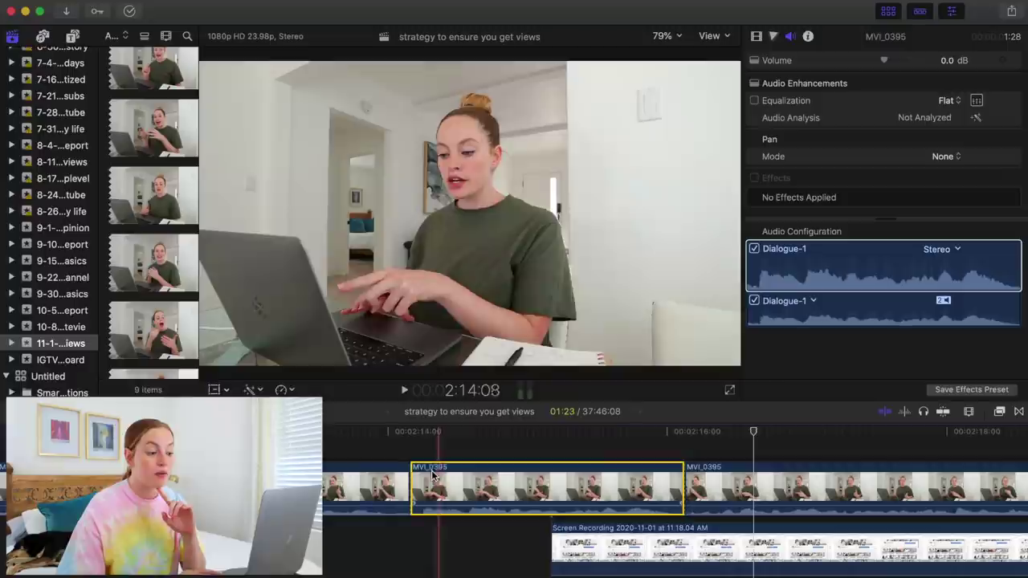
left_click(727, 486)
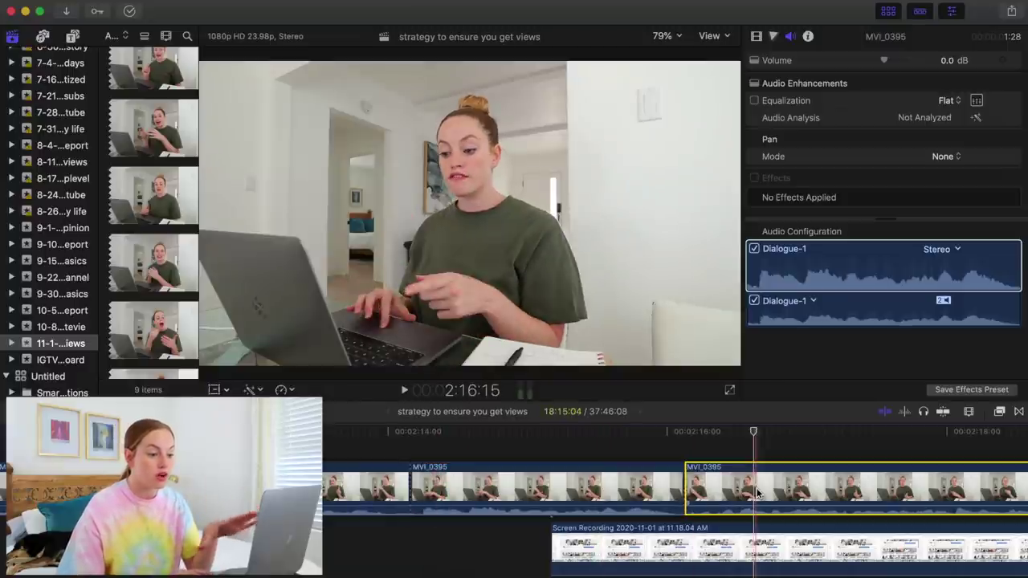
Transform the selected footage into a small picture-in-picture in the frame's lower-right corner, at about X 689 px, Y -384 px
left_click(950, 12)
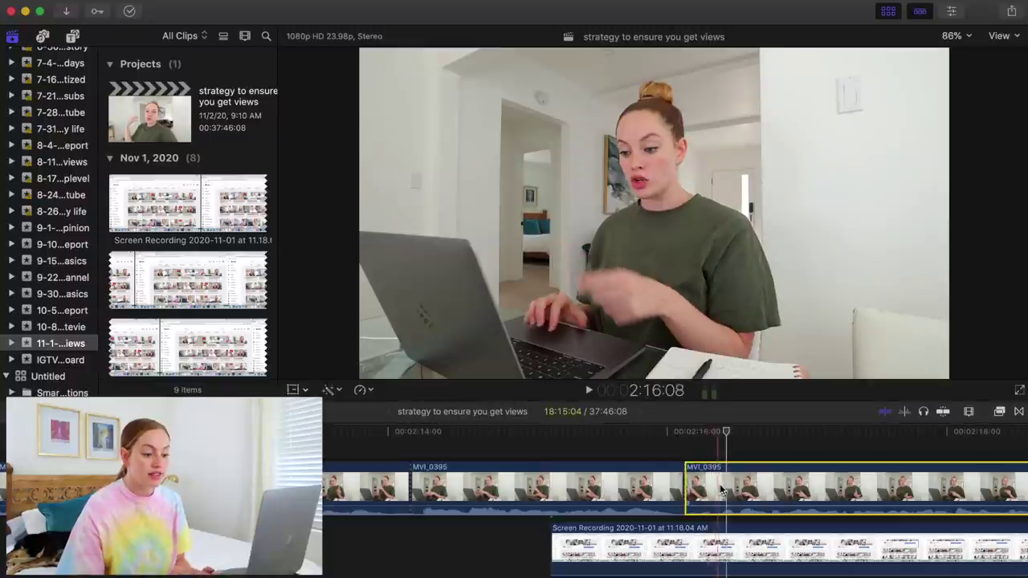
left_click(293, 390)
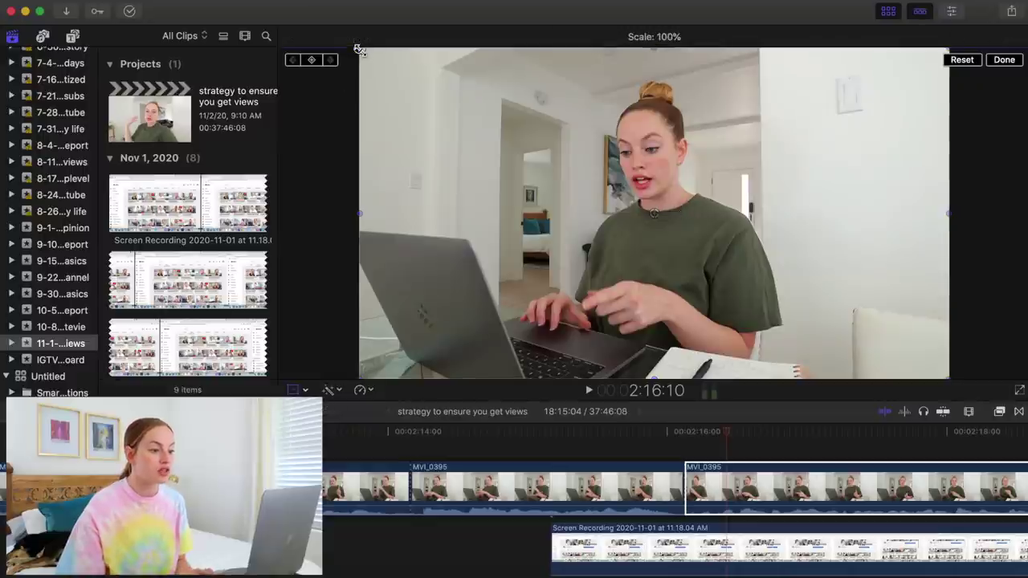
left_click_drag(411, 73, 585, 184)
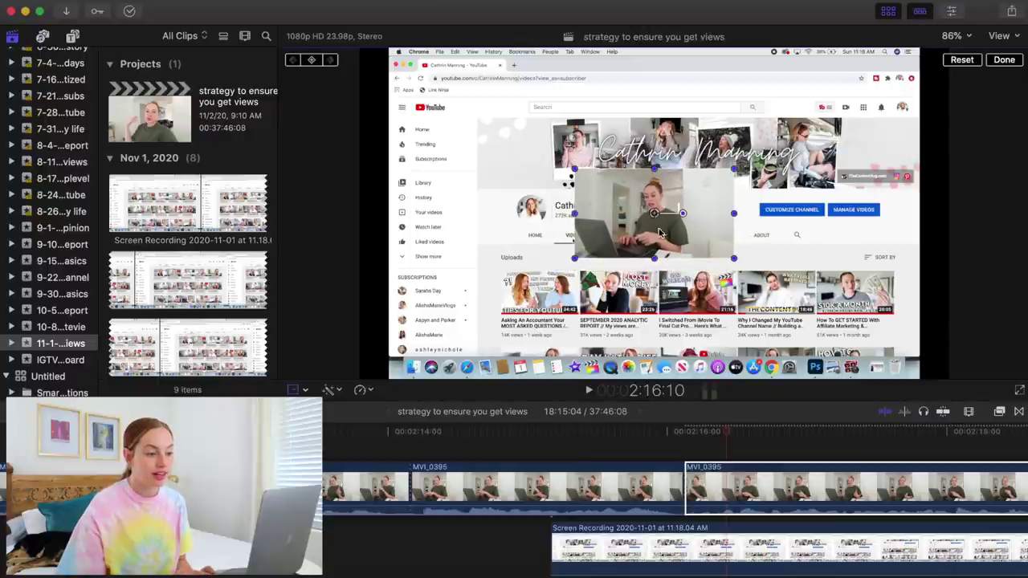
left_click_drag(654, 213, 866, 330)
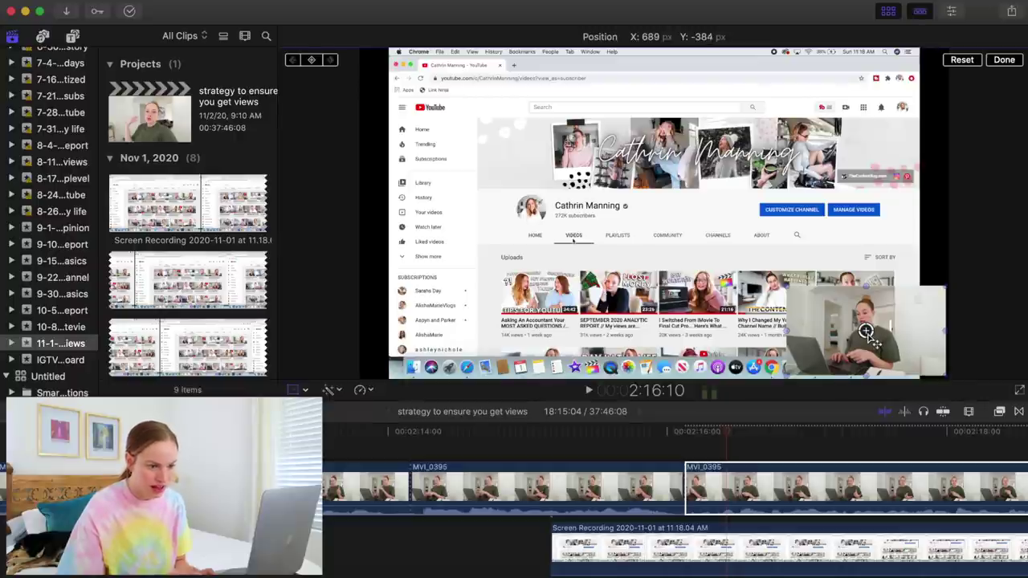
left_click_drag(866, 331, 866, 331)
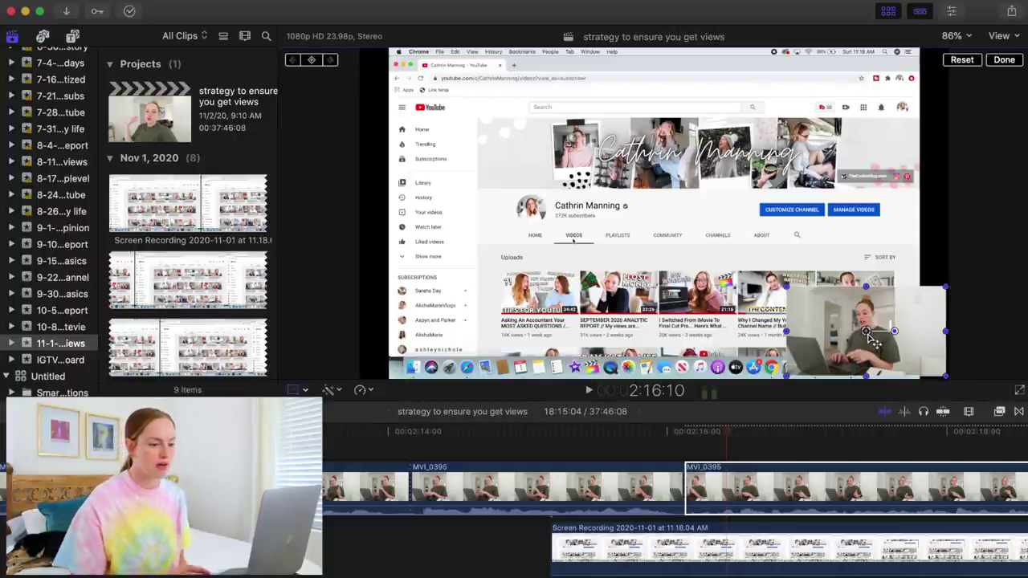
left_click(1004, 60)
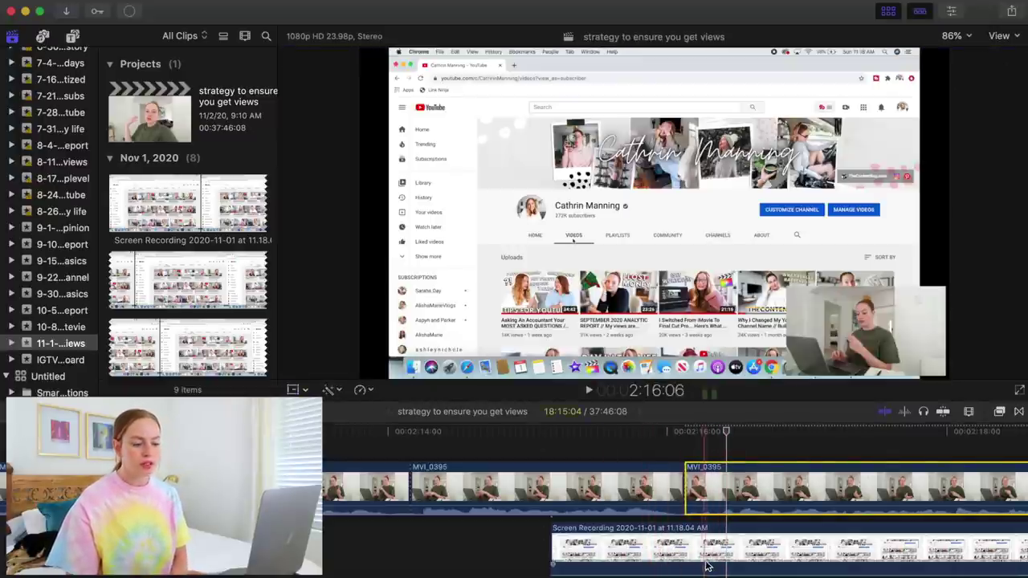
Enlarge and reposition the screen recording so the YouTube channel page fills the frame, cropping out the browser bars and sidebar
left_click(710, 566)
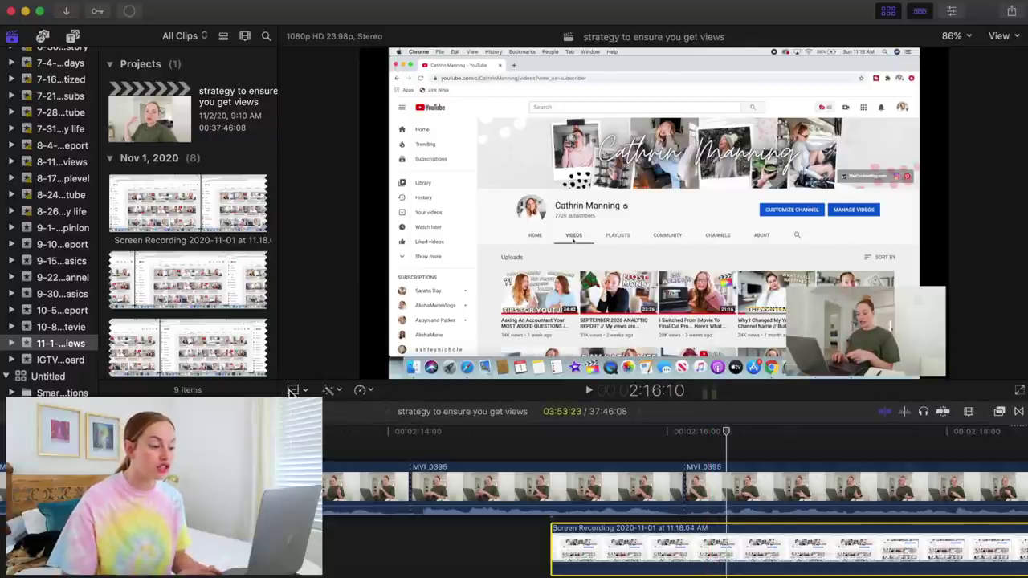
left_click(292, 390)
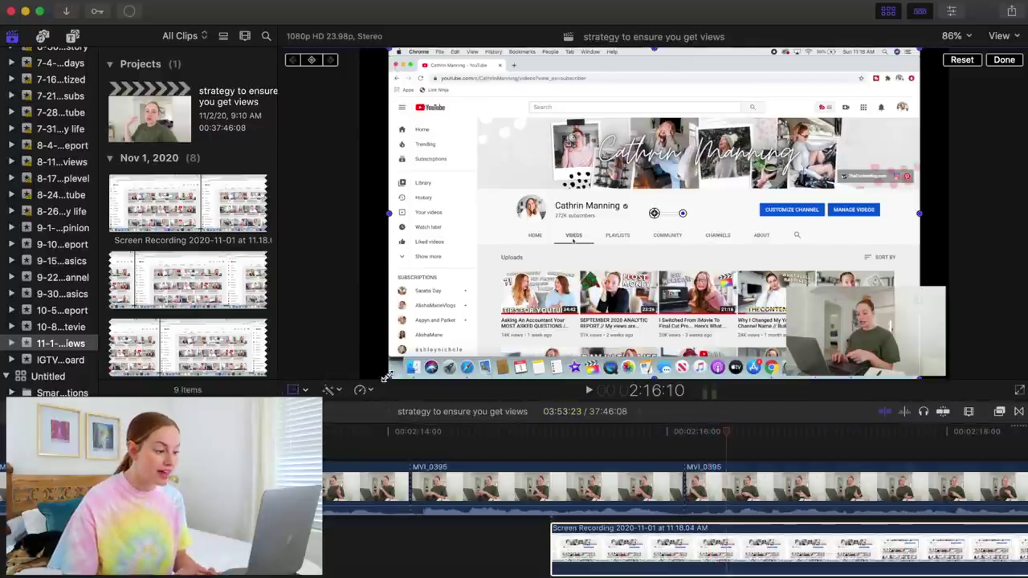
left_click_drag(381, 392, 366, 399)
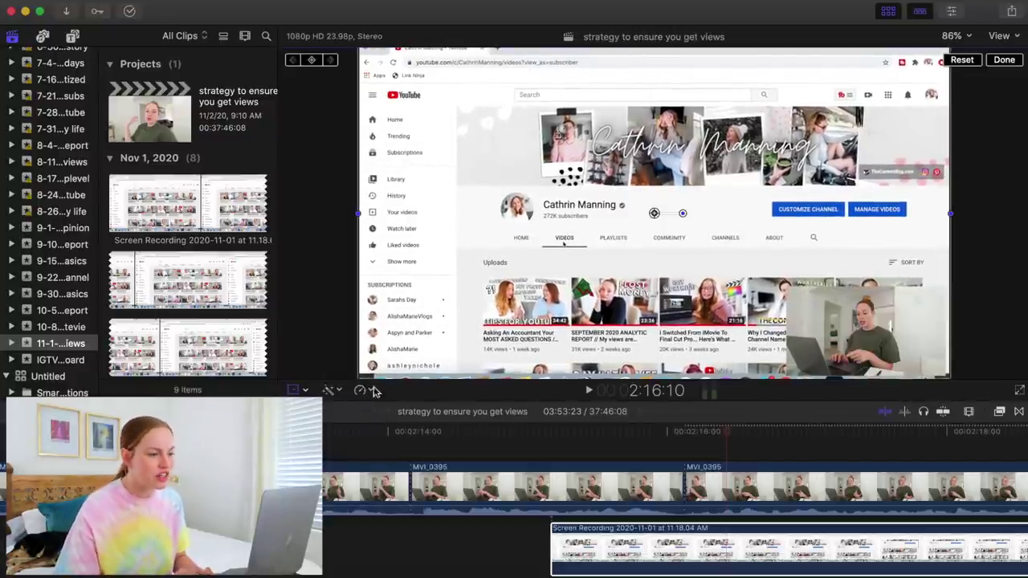
left_click_drag(654, 214, 654, 191)
left_click_drag(358, 378, 337, 412)
left_click_drag(653, 191, 600, 158)
left_click_drag(952, 378, 952, 377)
left_click_drag(600, 158, 598, 202)
left_click(1008, 61)
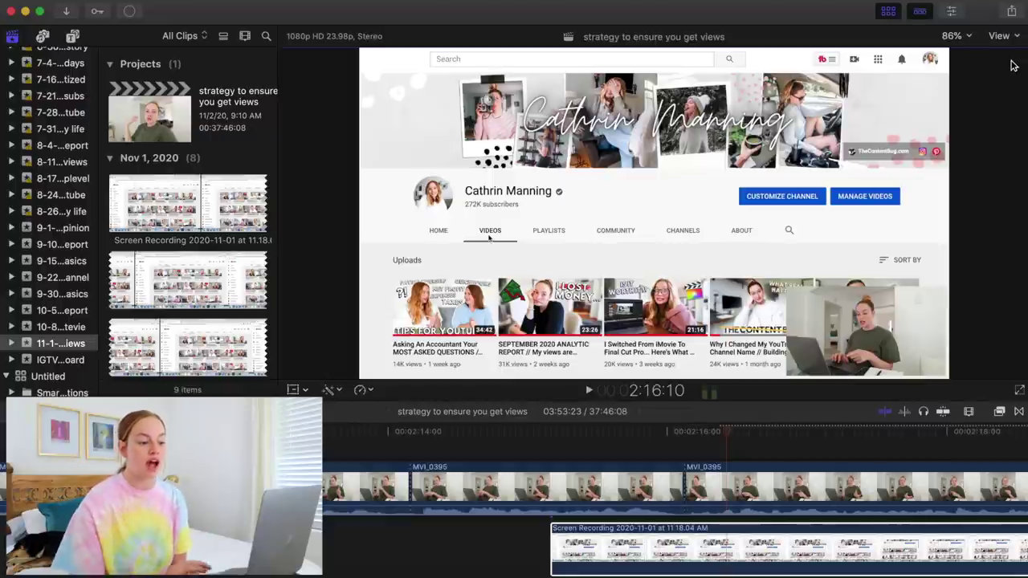
left_click(659, 550)
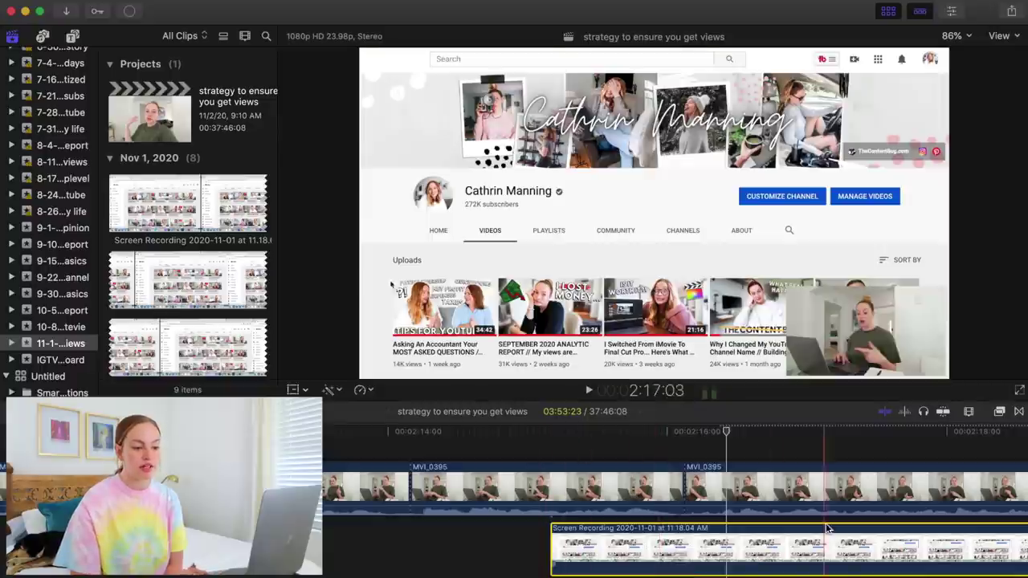
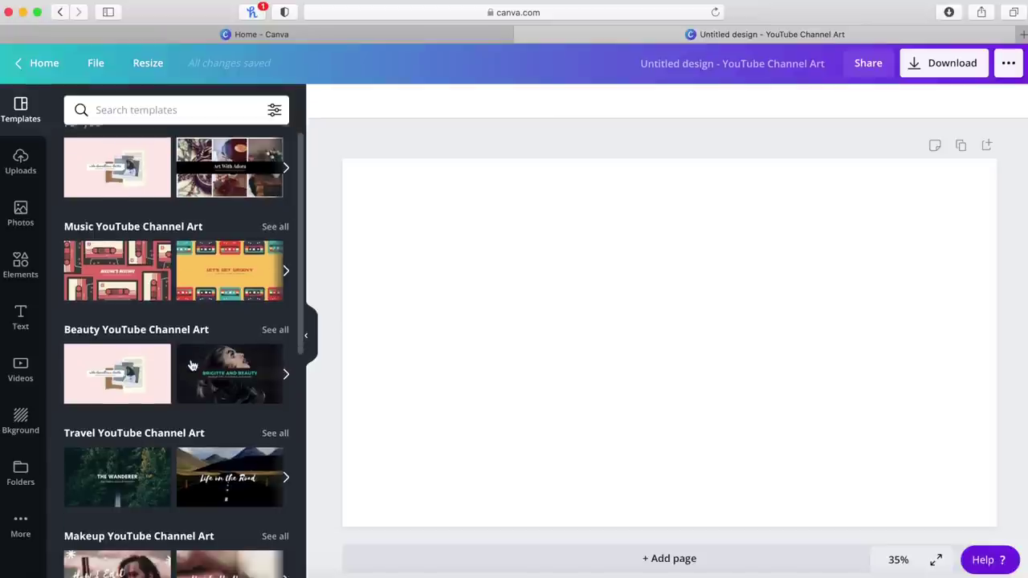
In Canva, customize the beige polaroid channel art template with the tagline "new videos every week" and the desk-with-plants photo in the polaroid frame
left_click(234, 405)
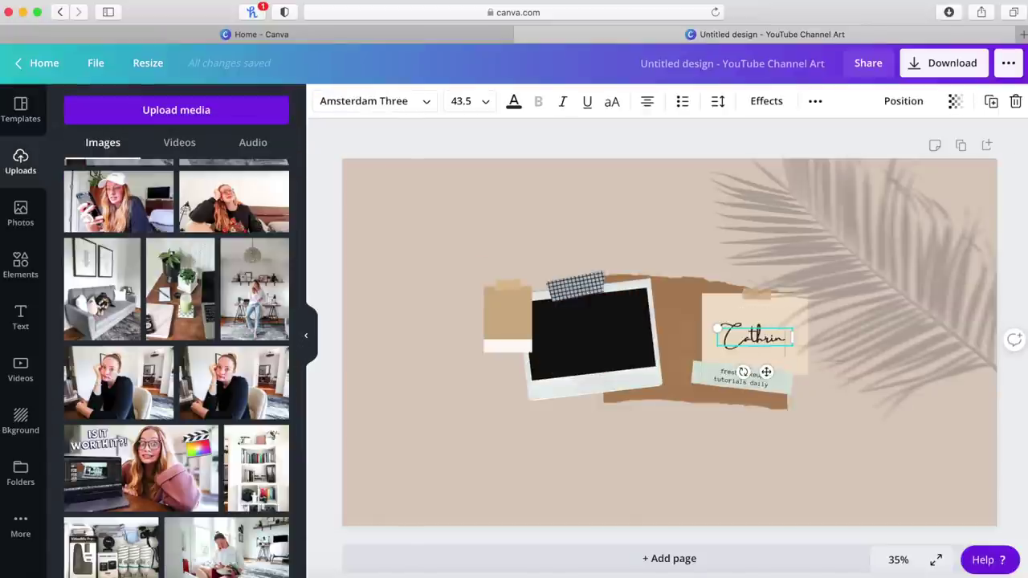
left_click(721, 379)
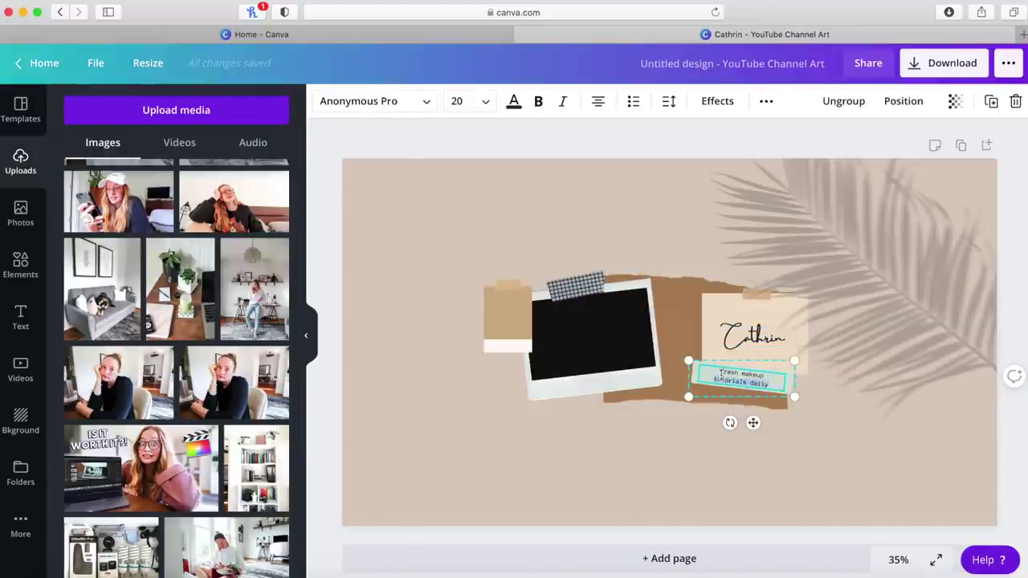
left_click_drag(180, 289, 645, 334)
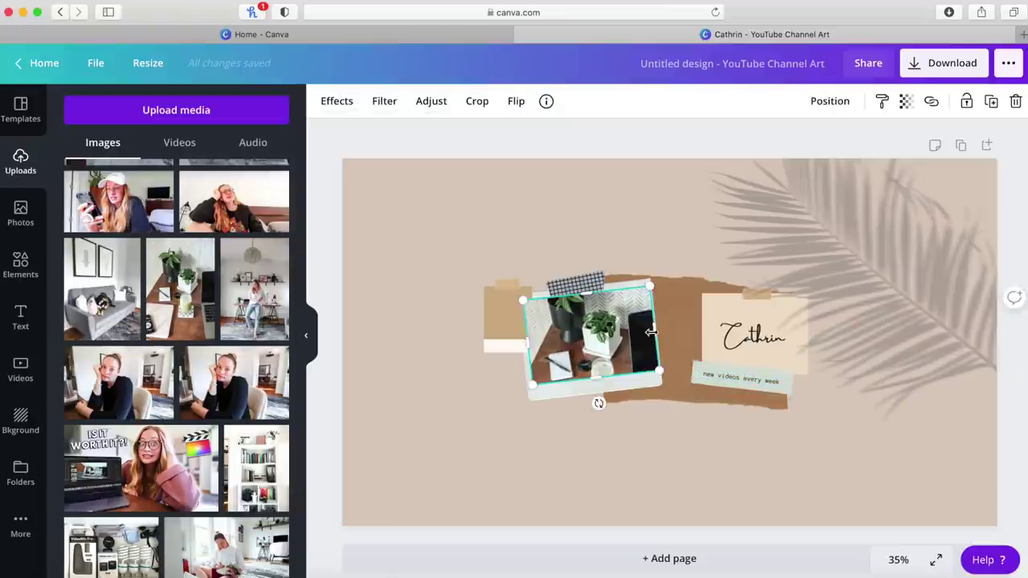
left_click(829, 100)
left_click(541, 141)
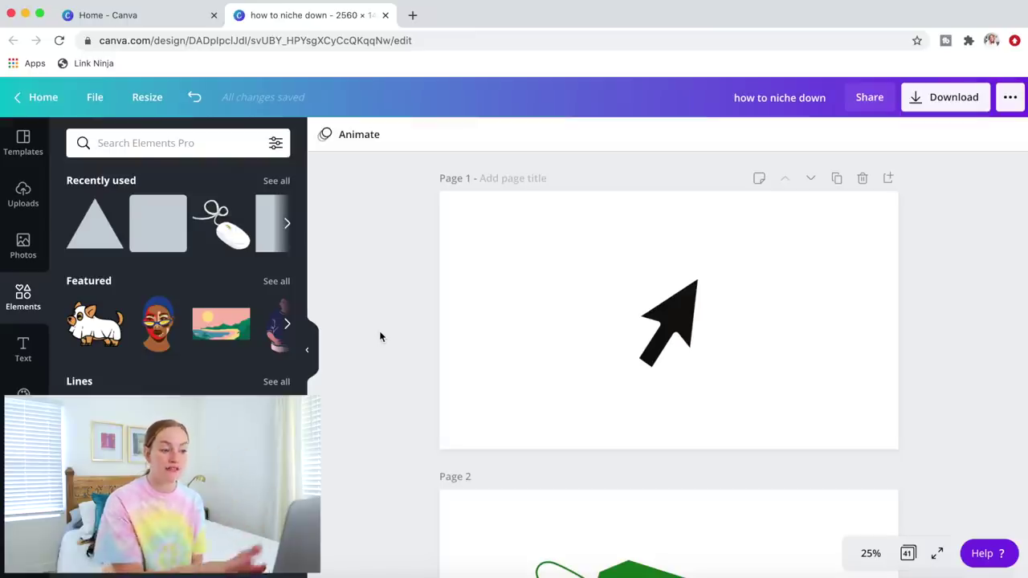
Review the graphics and title pages in the "how to niche down" design, including the disclaimer and "my honest opinion" star frames
scroll(380, 337, "down", 5)
scroll(381, 336, "down", 10)
scroll(381, 336, "down", 6)
scroll(381, 337, "up", 15)
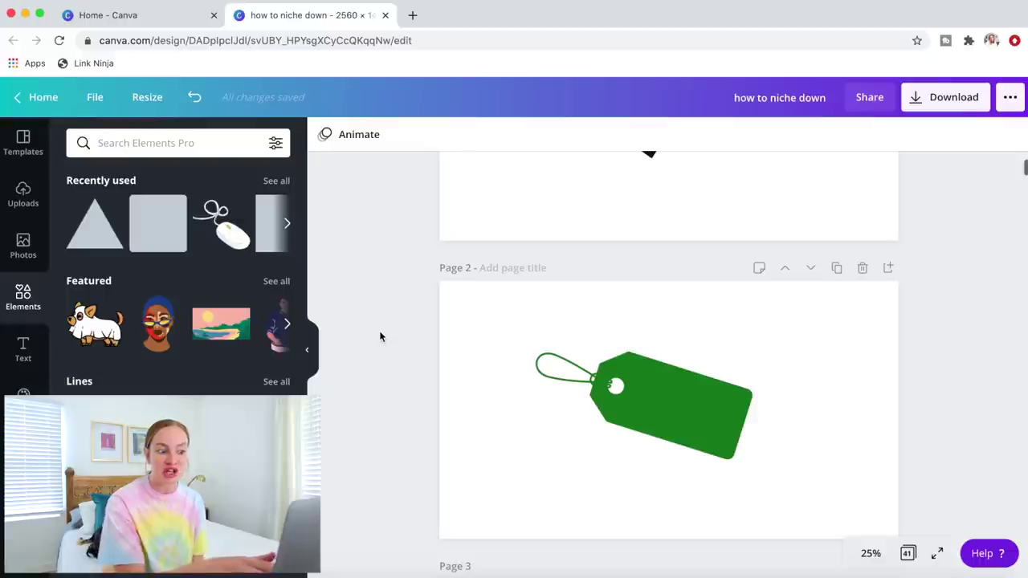
scroll(381, 337, "down", 18)
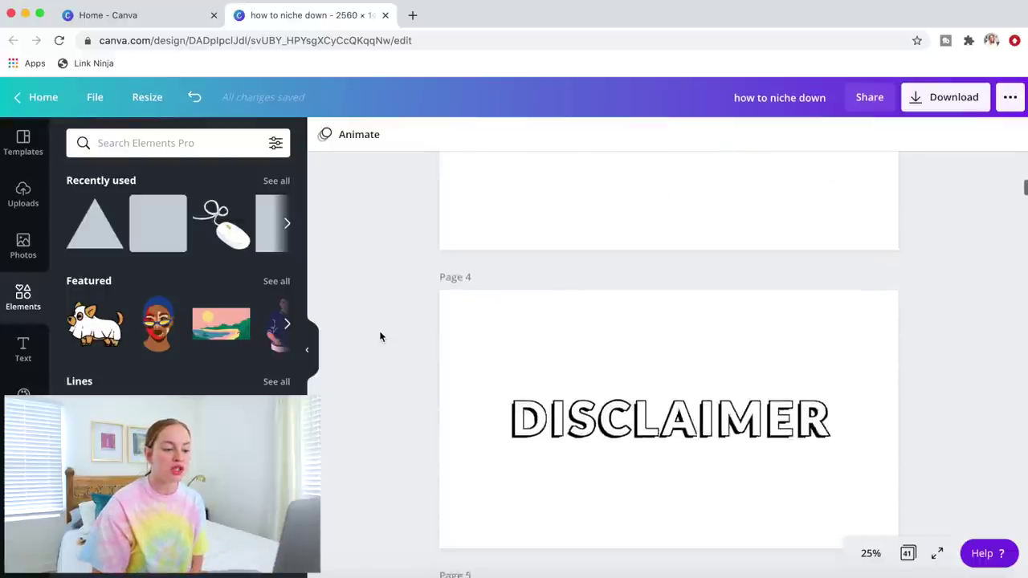
scroll(381, 337, "down", 5)
scroll(380, 337, "up", 4)
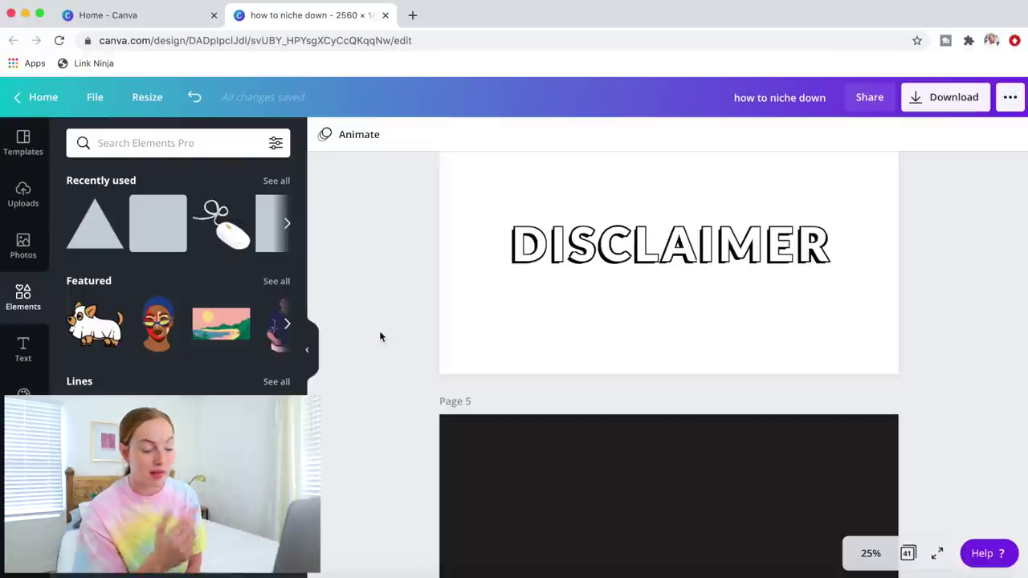
scroll(381, 336, "down", 10)
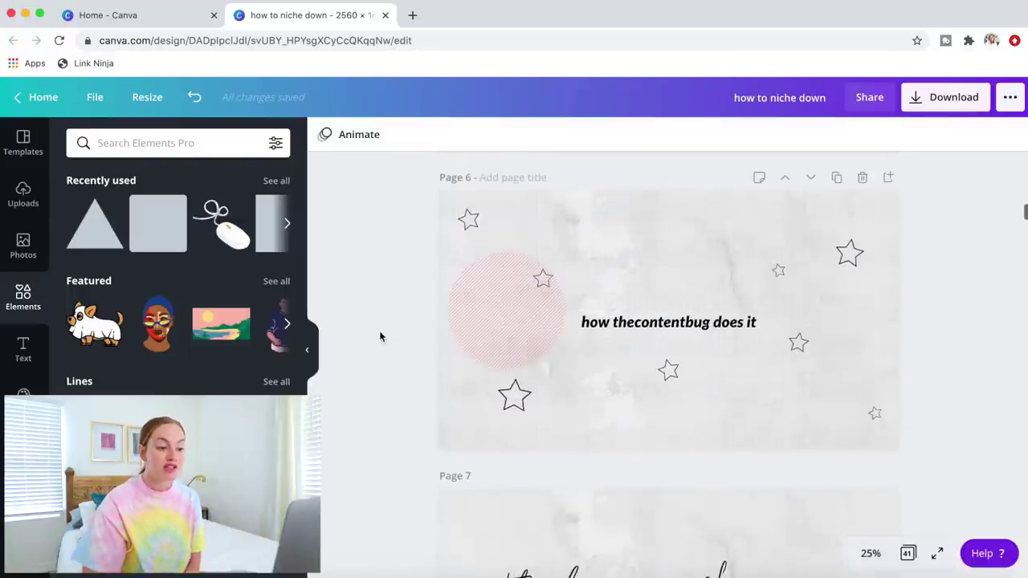
scroll(381, 337, "down", 5)
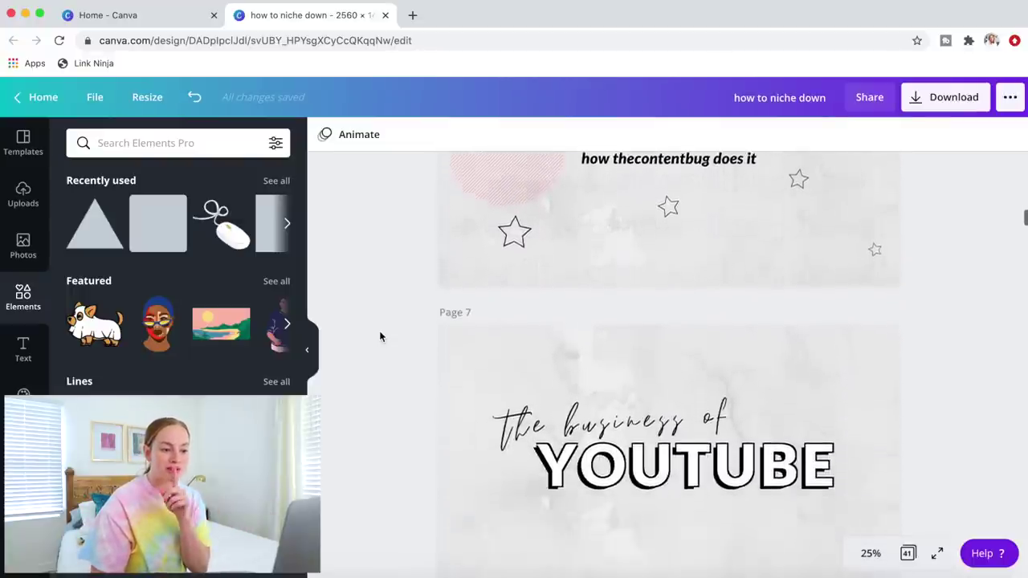
scroll(381, 337, "down", 8)
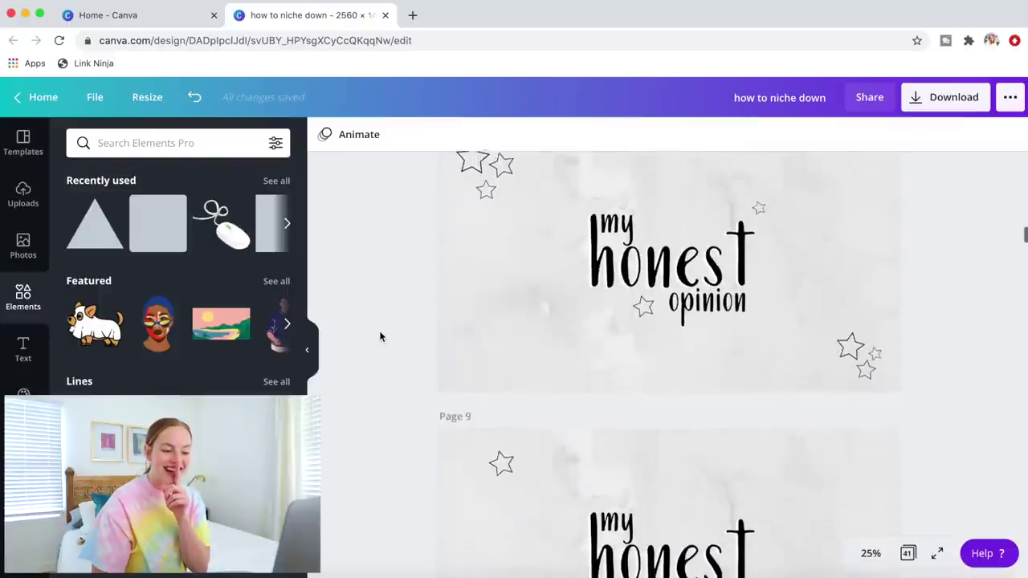
scroll(381, 336, "down", 6)
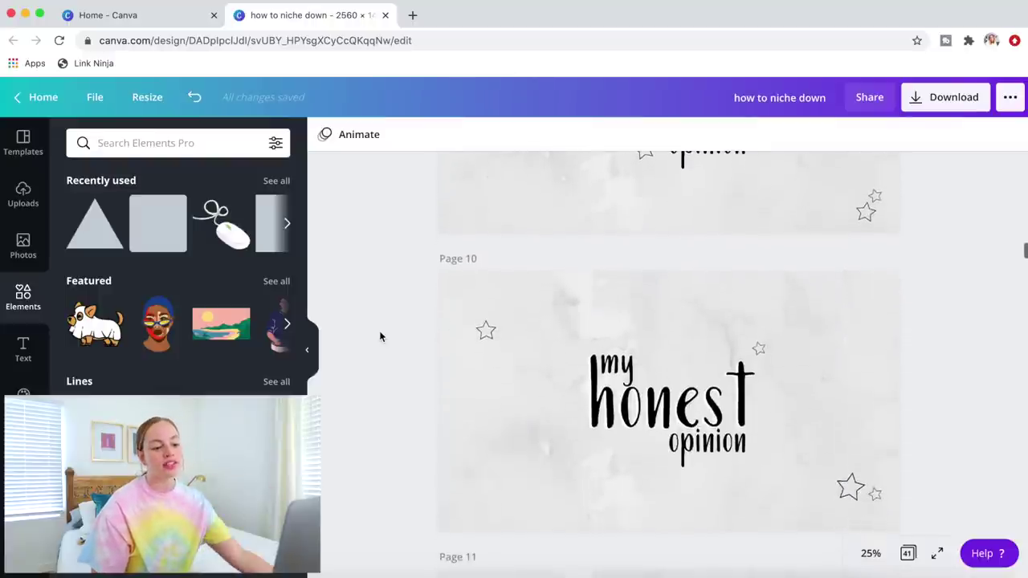
scroll(380, 338, "up", 4)
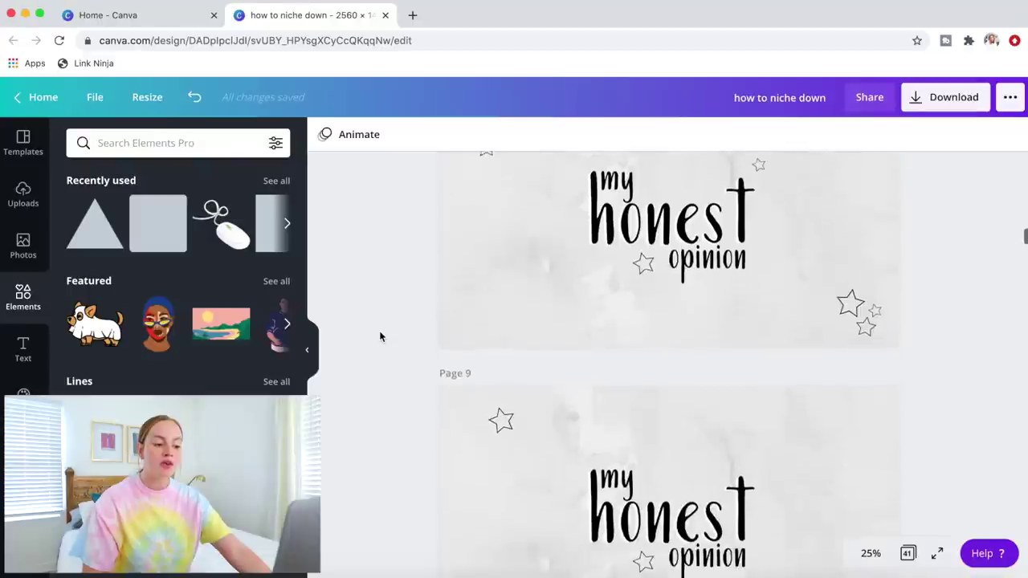
scroll(380, 335, "down", 5)
scroll(381, 337, "down", 6)
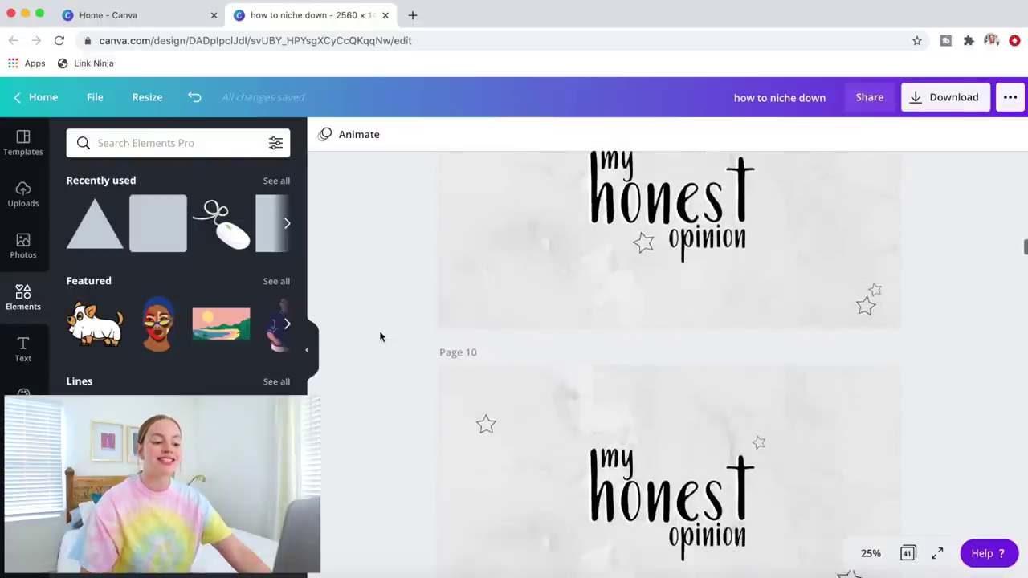
scroll(380, 337, "down", 1)
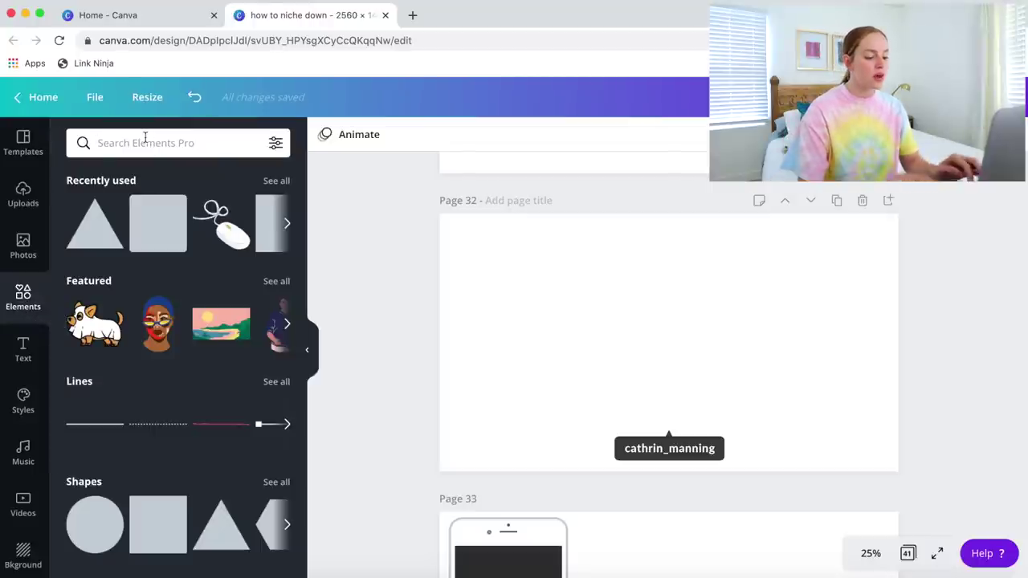
Search the elements for "laptop" and add the black laptop frame with the landscape placeholder to page 32
type("laptop")
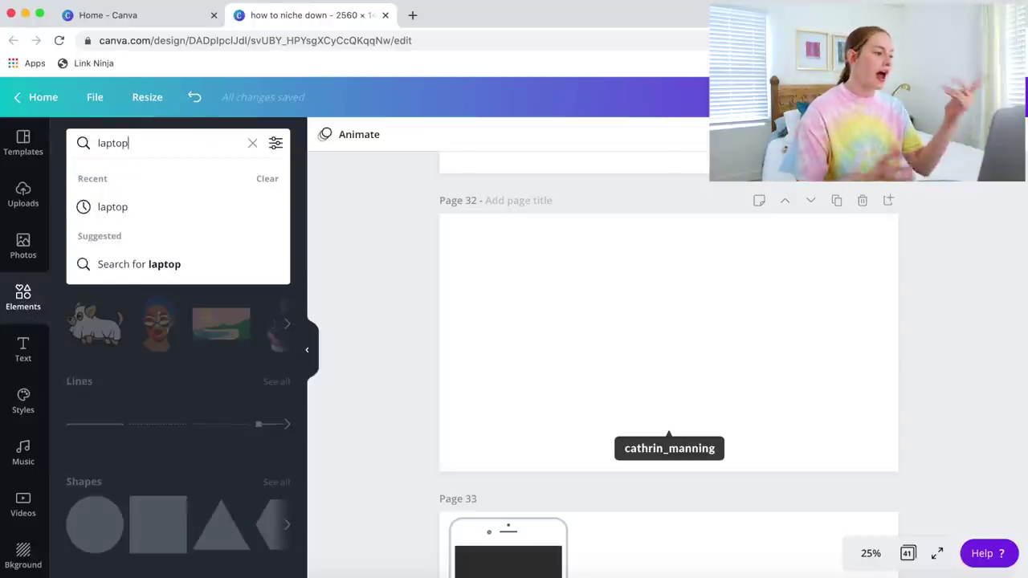
key("Return")
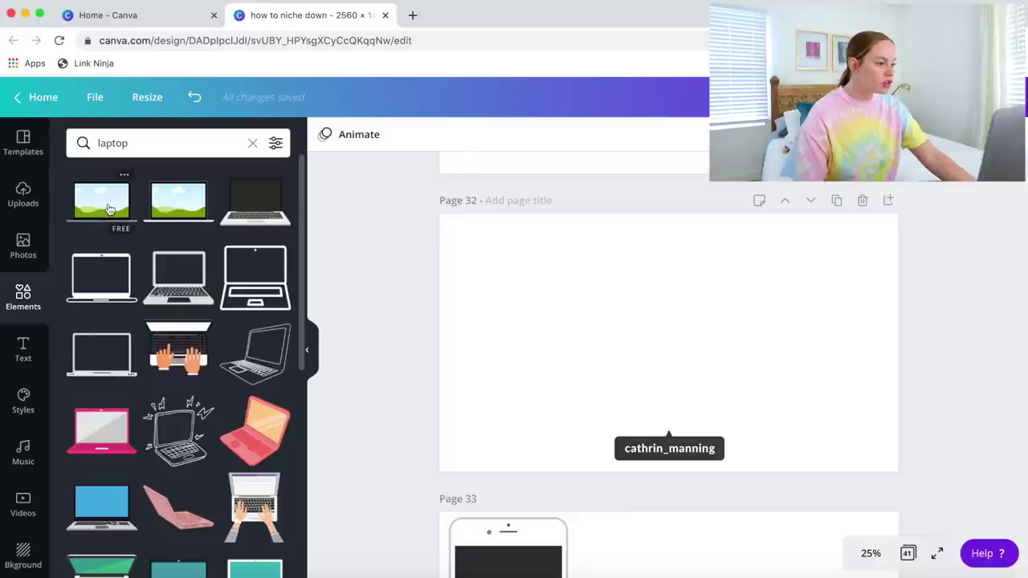
left_click(109, 213)
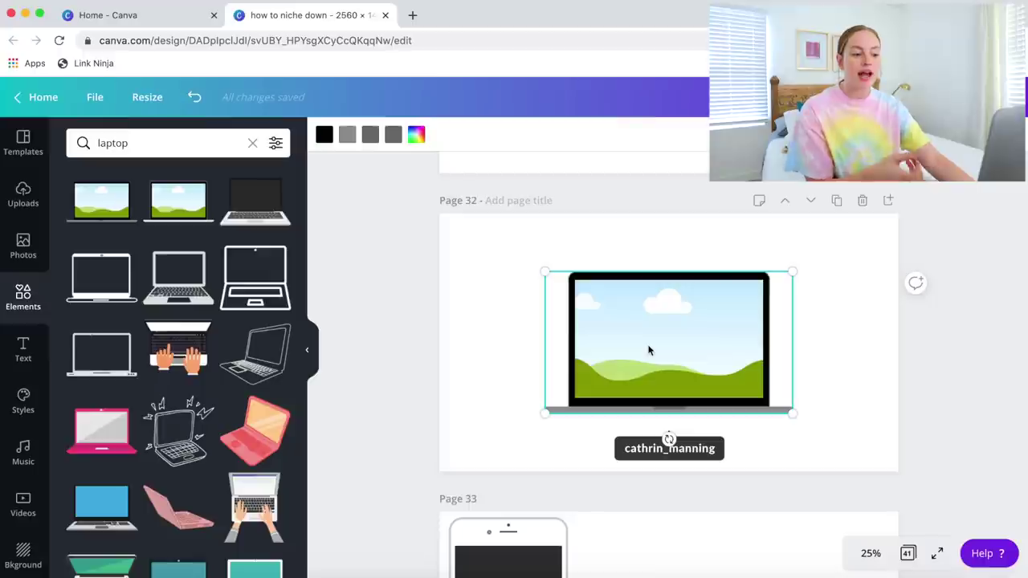
Try a dark-screen laptop graphic enlarged over the laptop frame, and remove both laptops from page 32
left_click(255, 201)
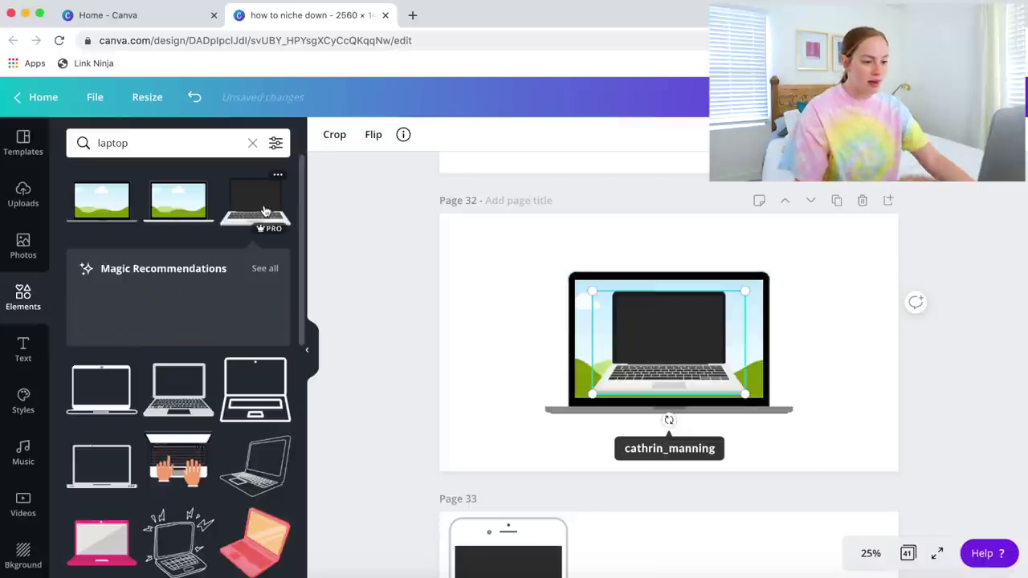
left_click_drag(595, 293, 540, 255)
left_click_drag(747, 396, 803, 427)
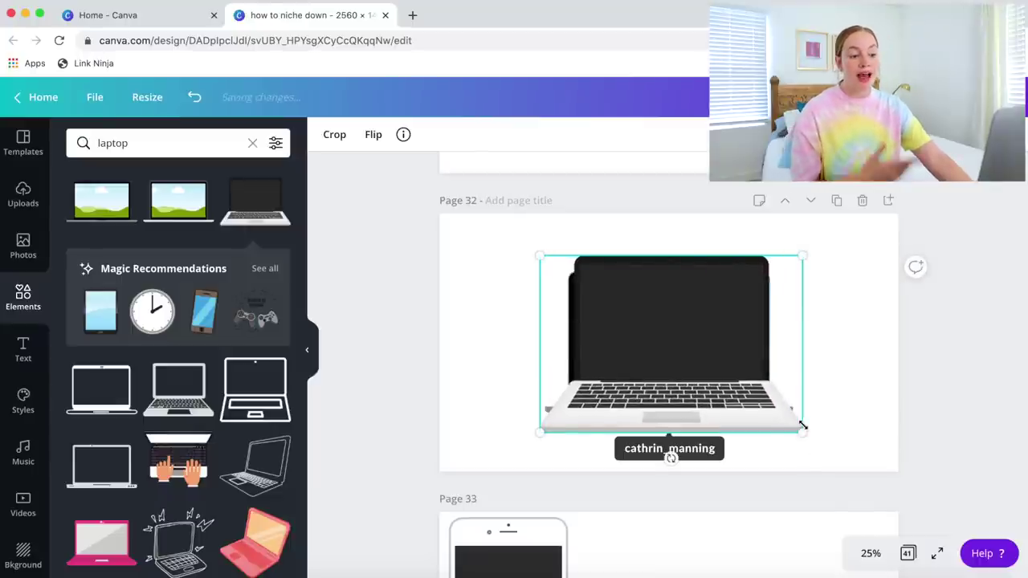
left_click(735, 362)
key("Delete")
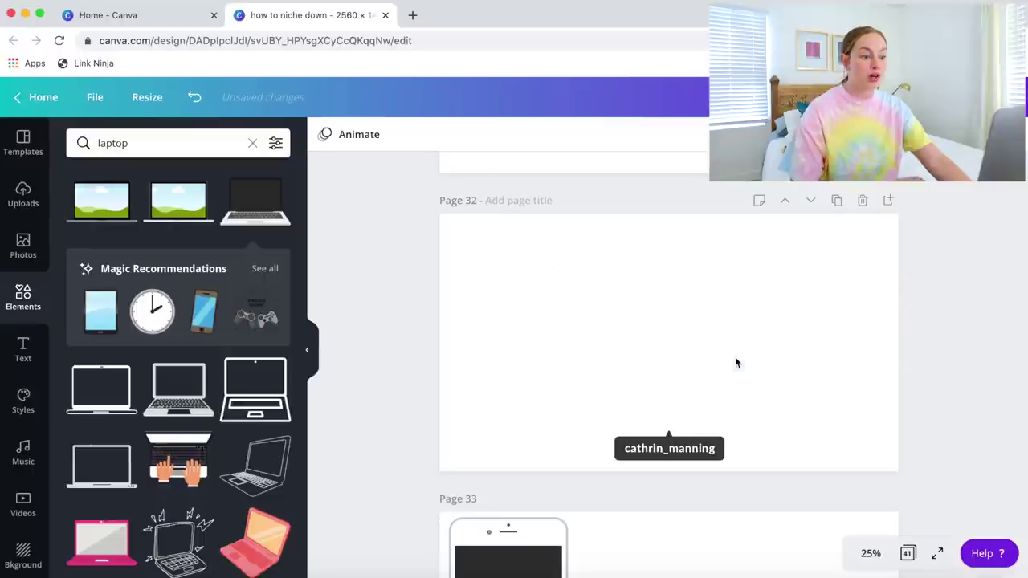
Add a rounded square shape to page 32 and shrink it to a small horizontal black bar above the handle tag
left_click(252, 143)
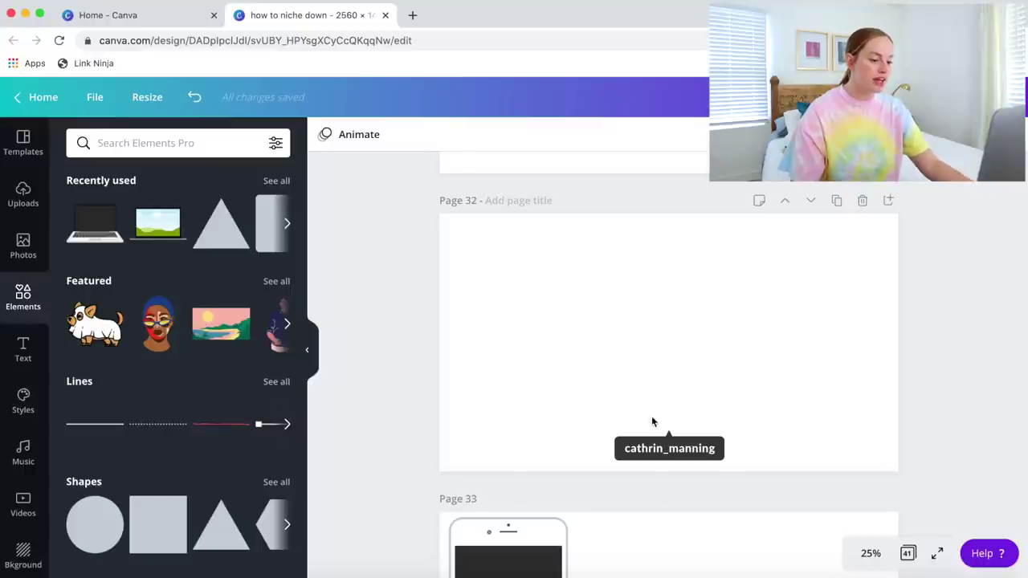
left_click(276, 483)
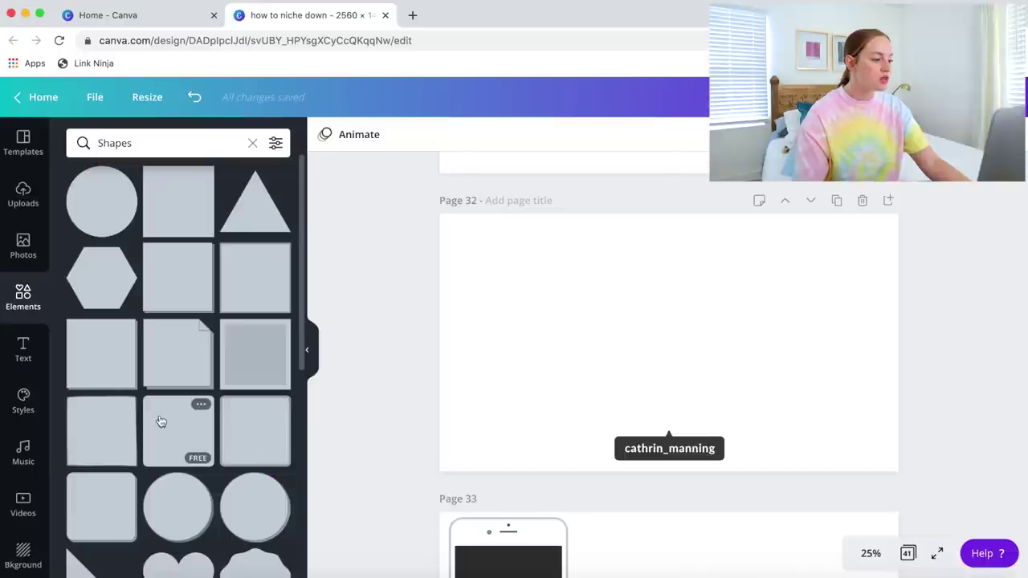
left_click(169, 423)
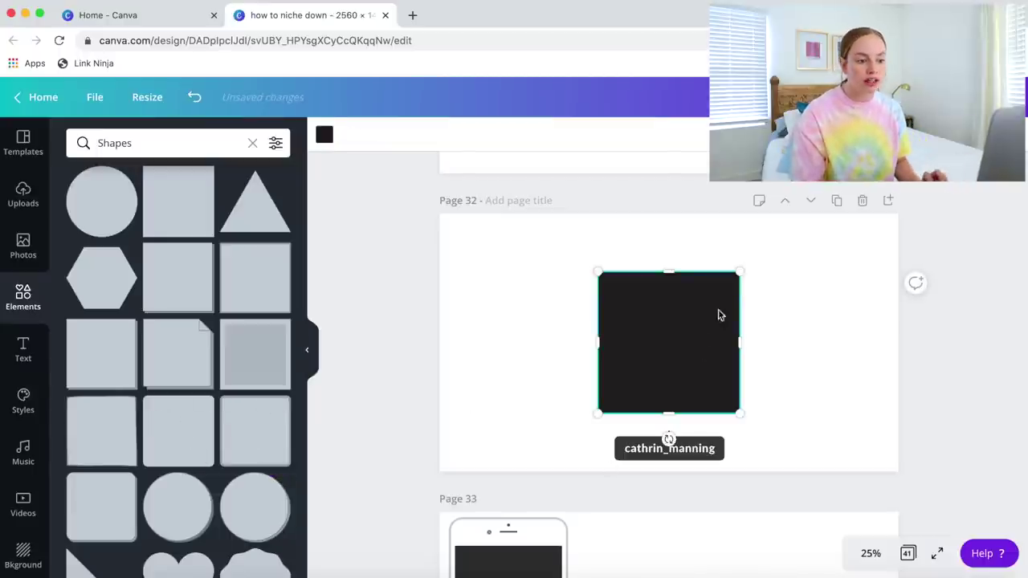
left_click_drag(739, 270, 695, 411)
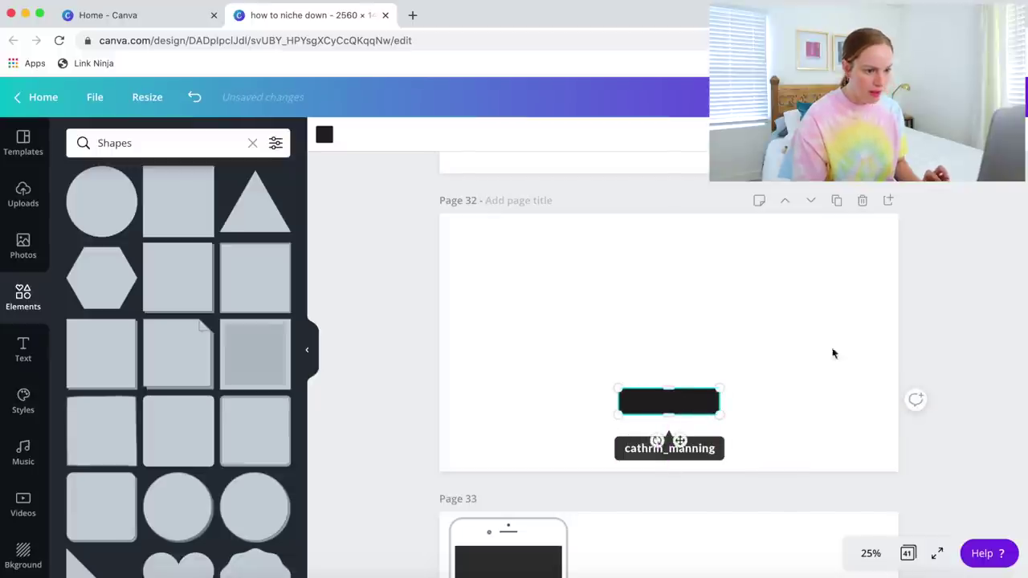
left_click(900, 324)
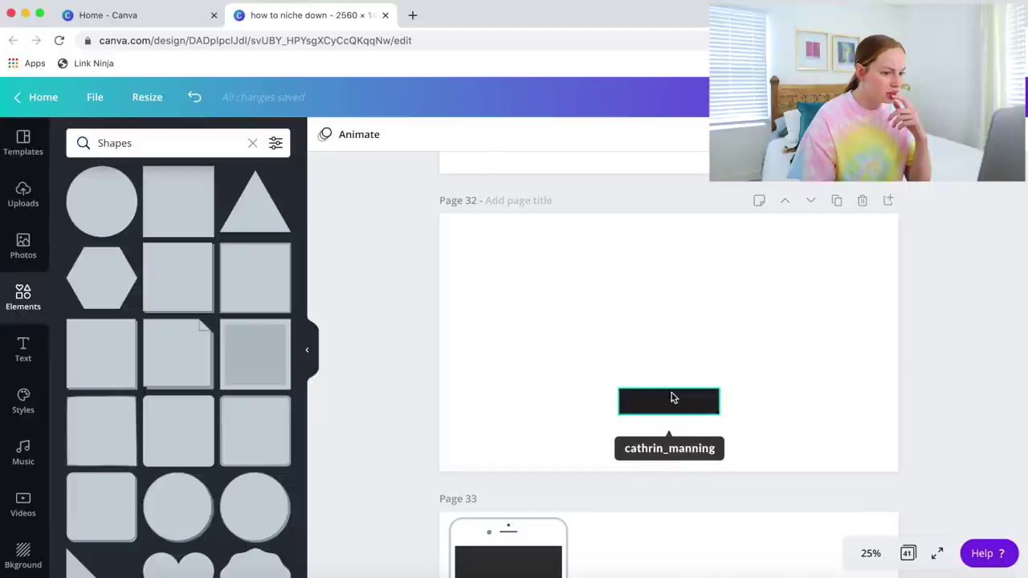
Reduce the height of the black bar on page 32 slightly by lowering its upper edge
scroll(220, 368, "down", 5)
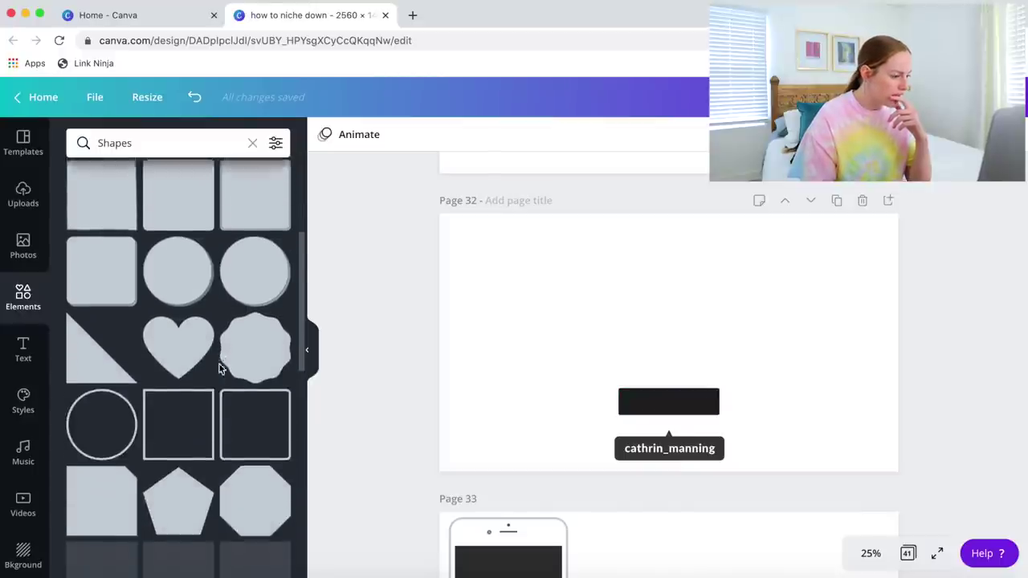
scroll(220, 369, "down", 8)
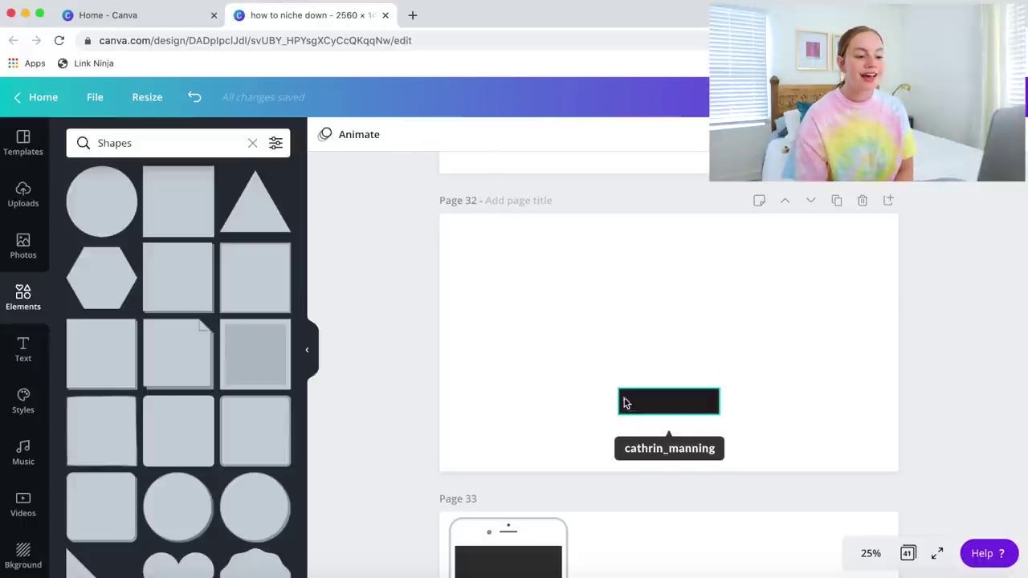
left_click(656, 405)
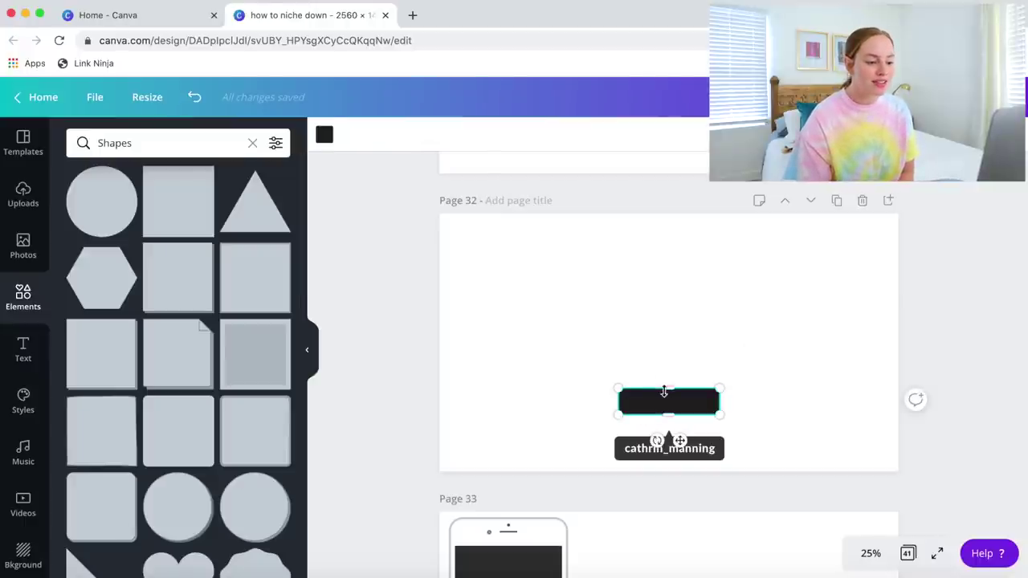
left_click_drag(664, 390, 664, 397)
left_click(991, 318)
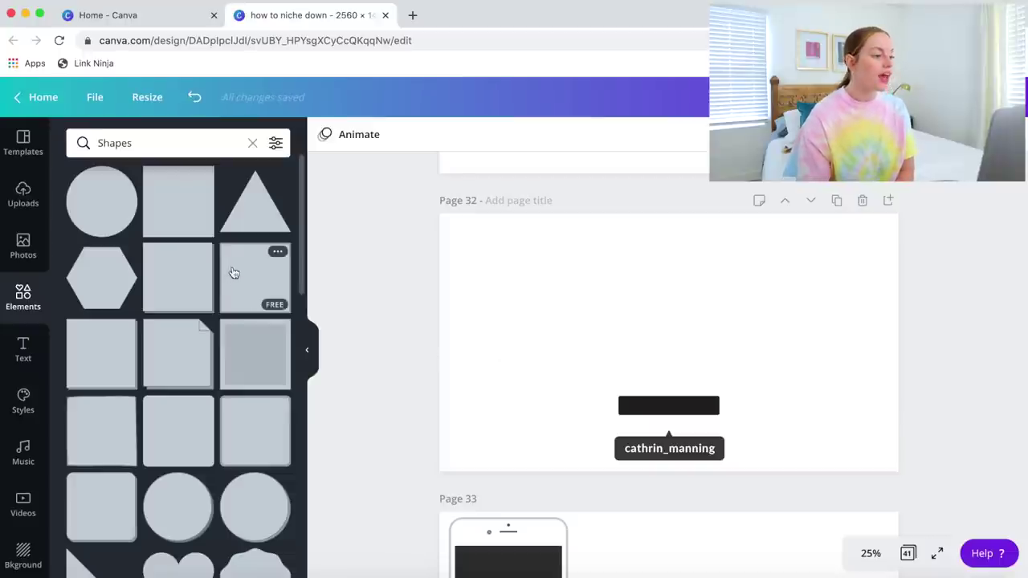
Add a triangle, shrink it, and center it on the black bar so its tip peeks above the upper edge
left_click(254, 210)
left_click_drag(751, 270, 677, 391)
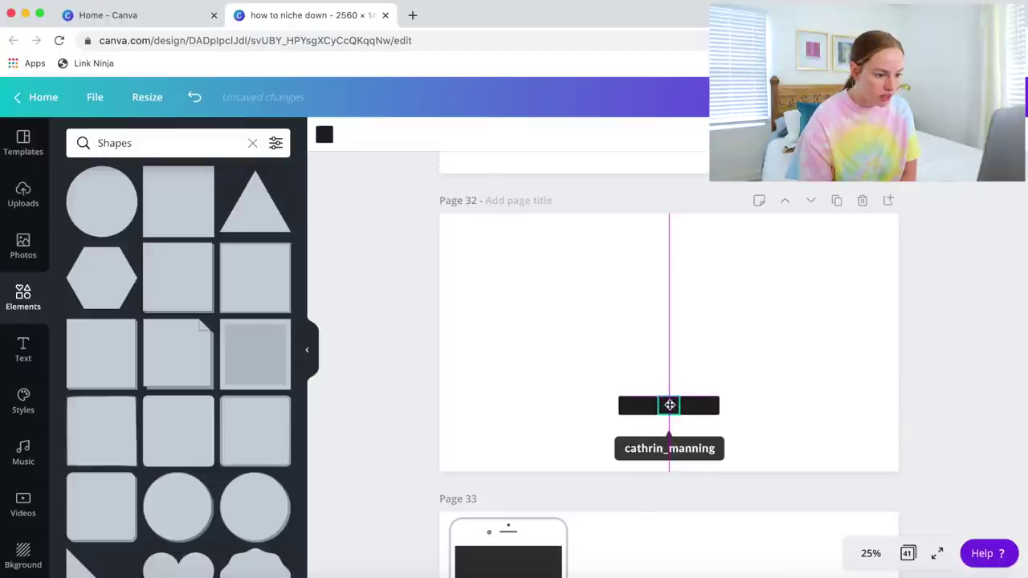
left_click(914, 306)
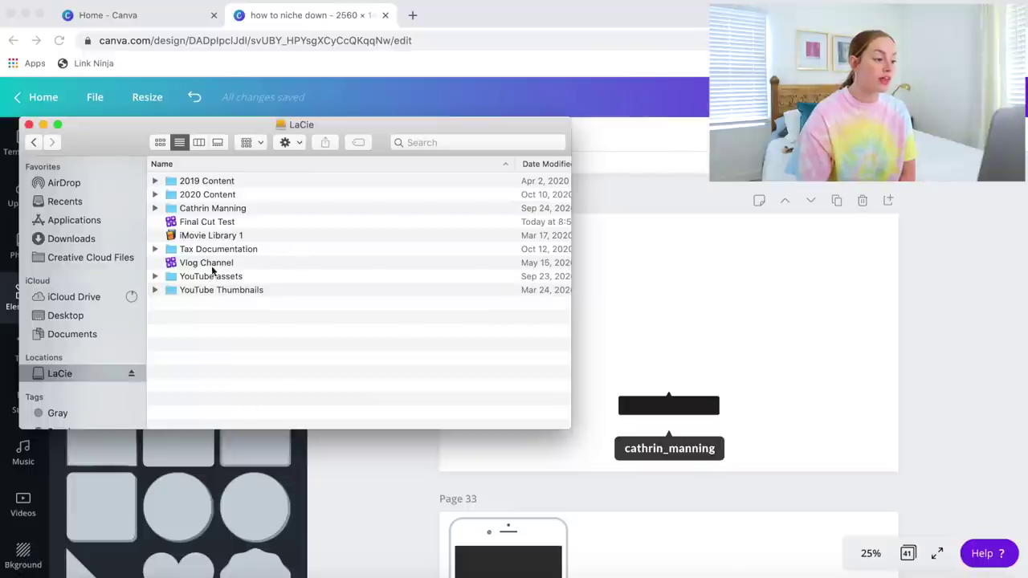
Place IG tag.png from the YouTube assets folder above the first MVI_0391 clip in the Final Cut Pro timeline
double_click(211, 275)
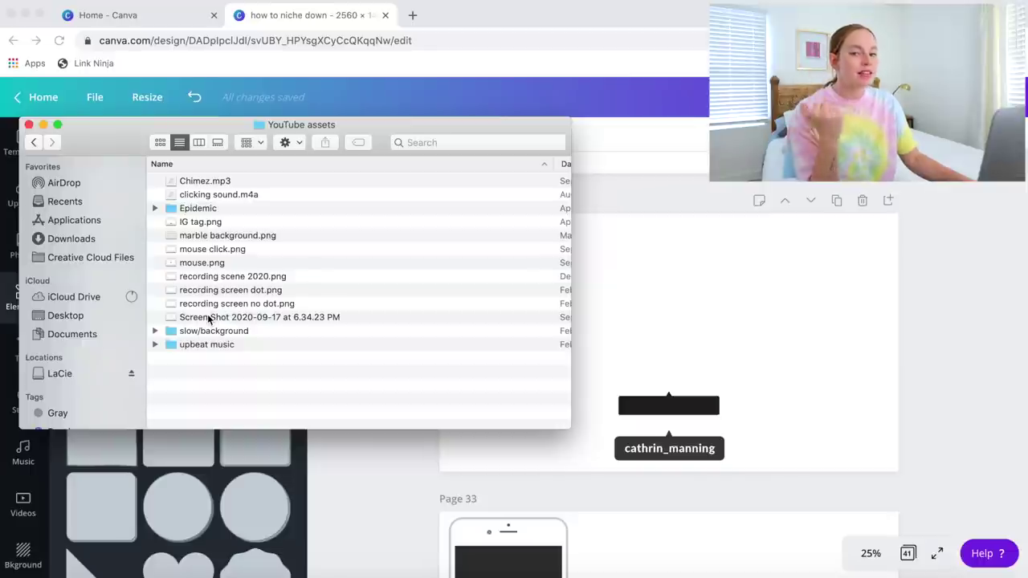
left_click(216, 225)
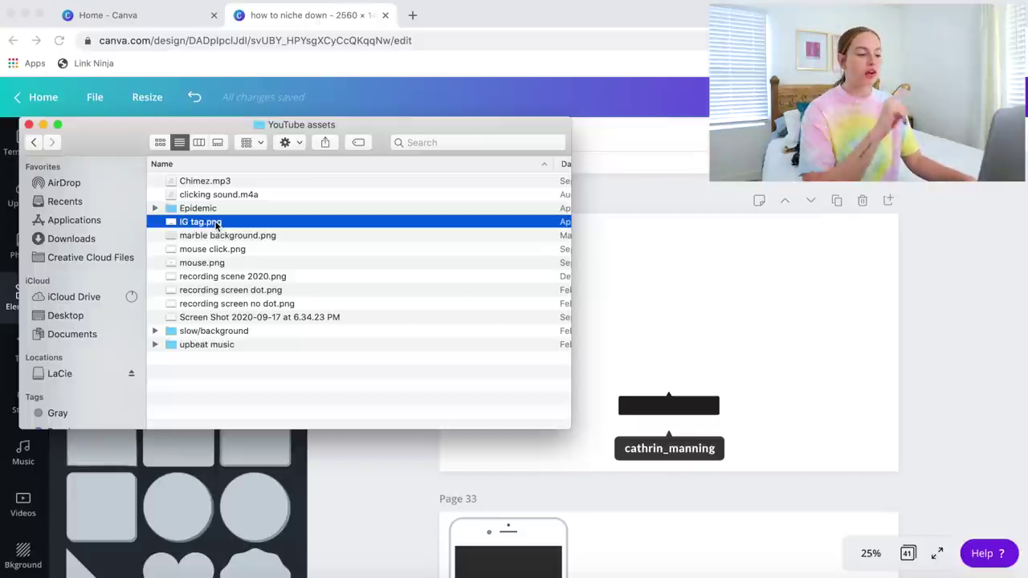
left_click(381, 575)
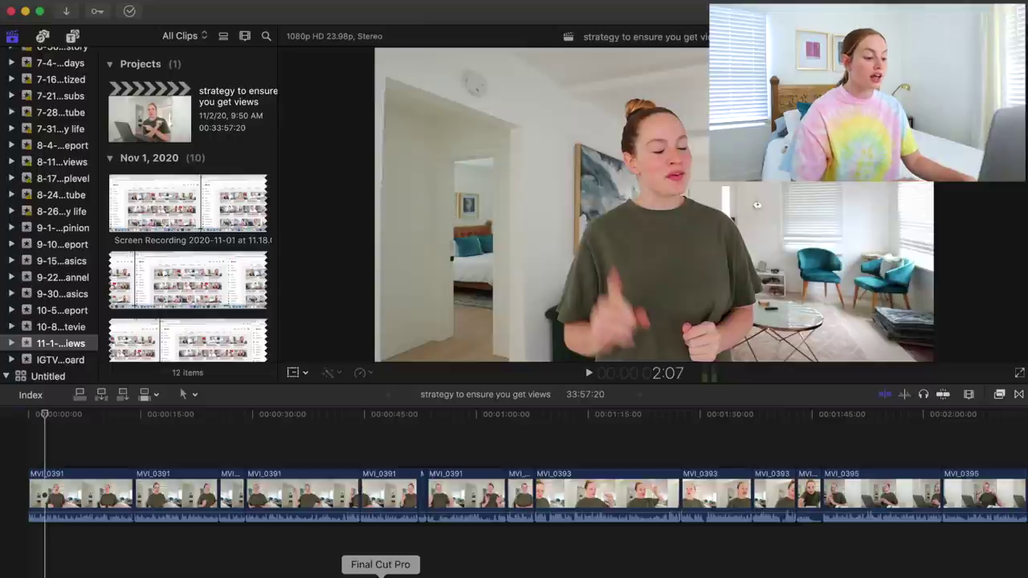
left_click(41, 576)
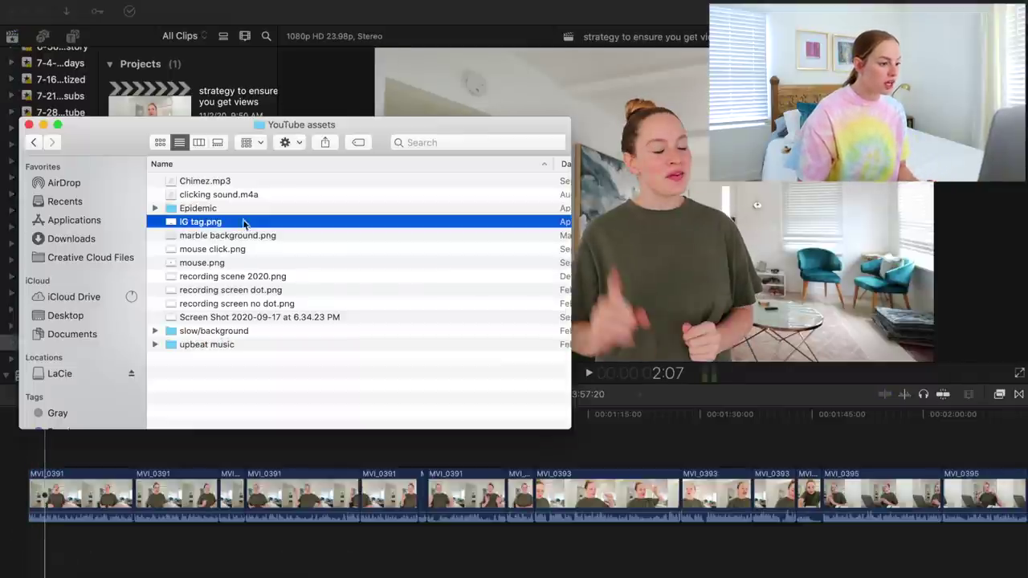
left_click_drag(180, 223, 64, 446)
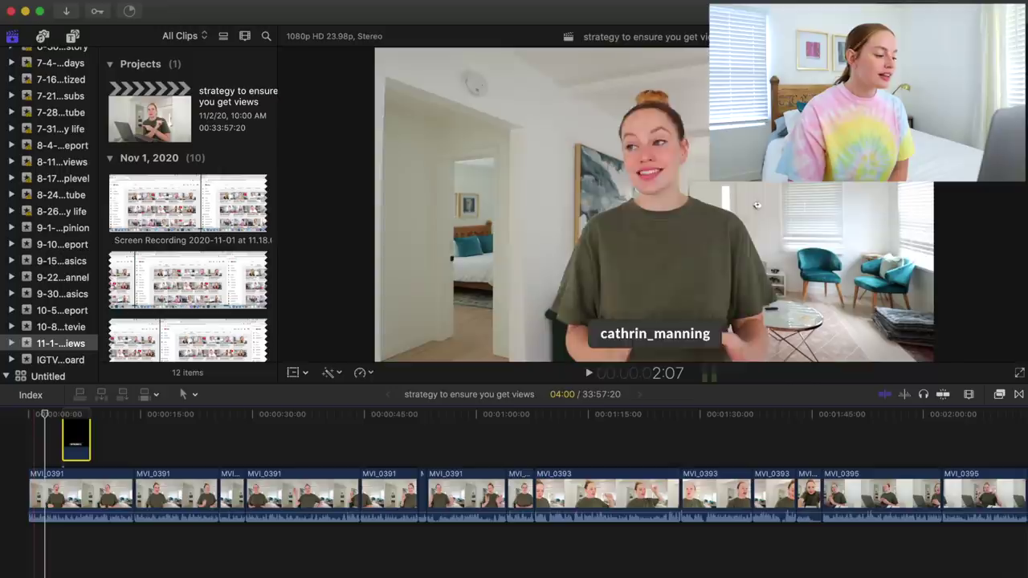
key("Return")
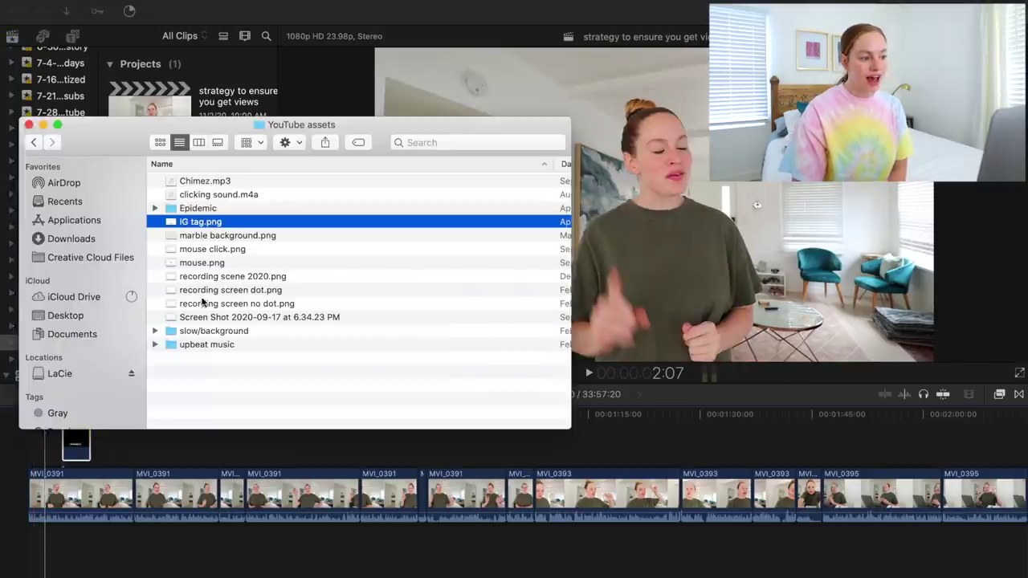
Look through the recording scene and recording screen overlay files in the YouTube assets folder
left_click(223, 276)
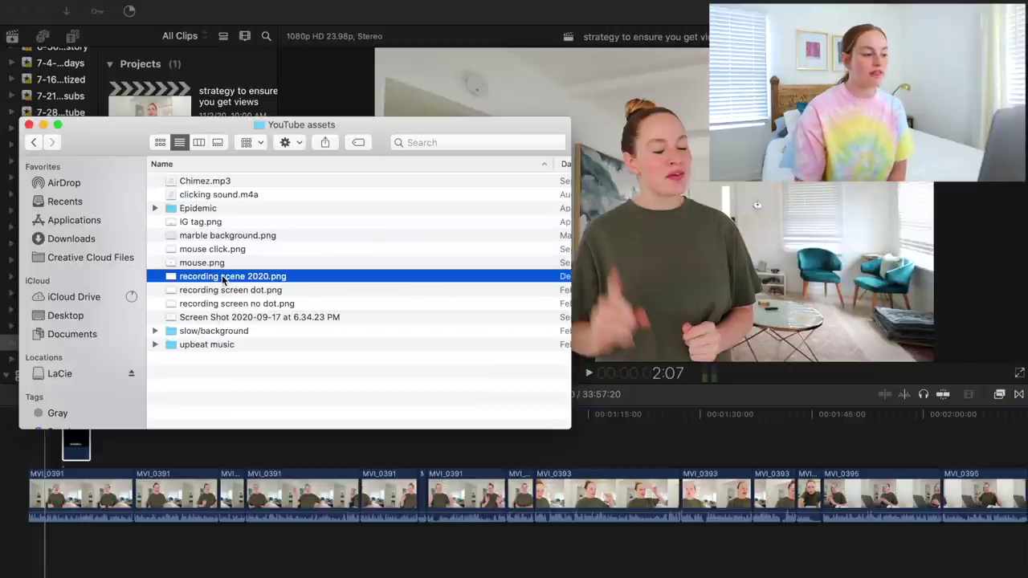
key("Down")
key("Down")
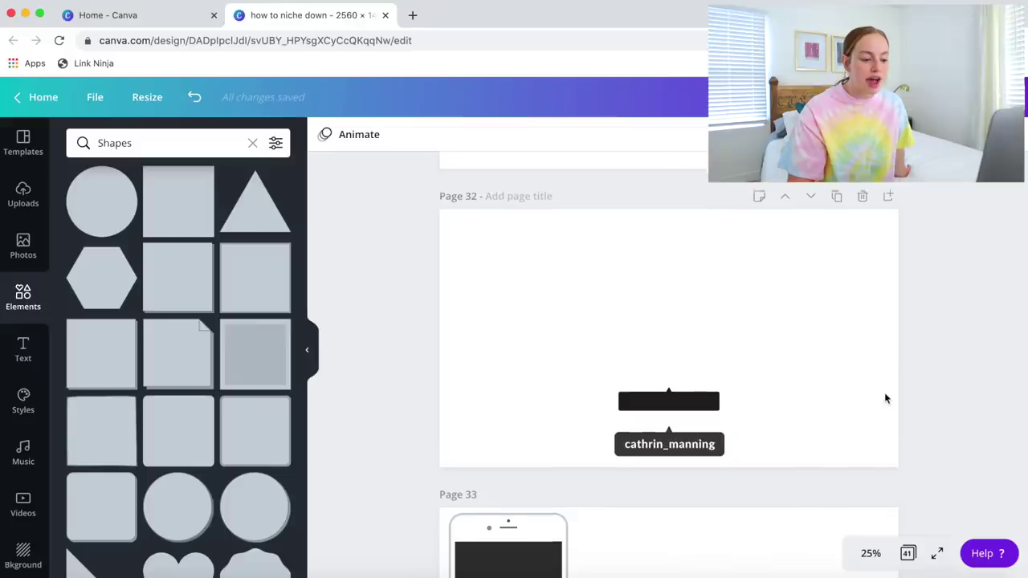
In Canva, try narrowing and deleting the pink background behind the REC overlay on page 35, and undo the deletion
scroll(886, 396, "down", 5)
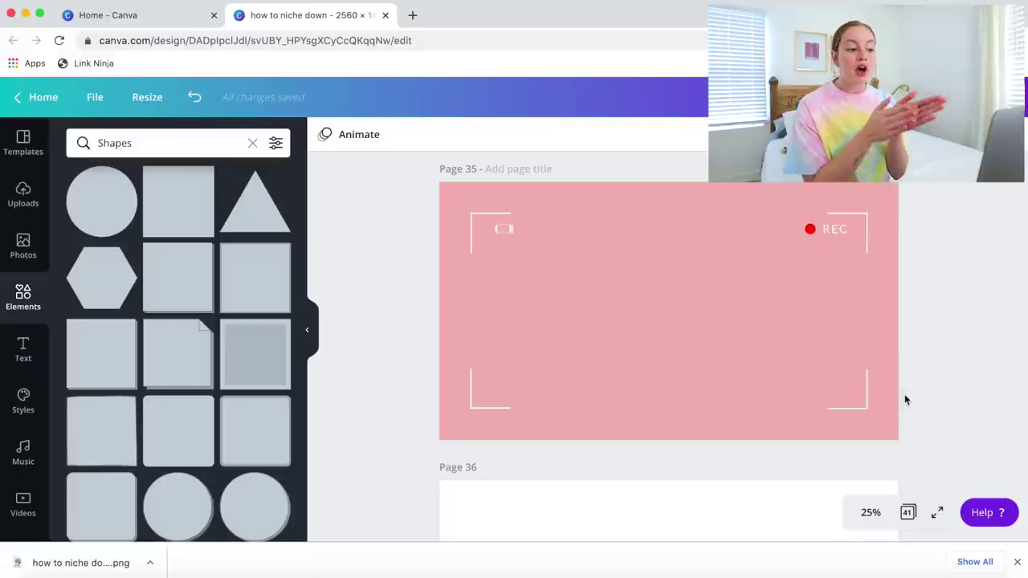
left_click(904, 400)
left_click_drag(416, 312, 502, 320)
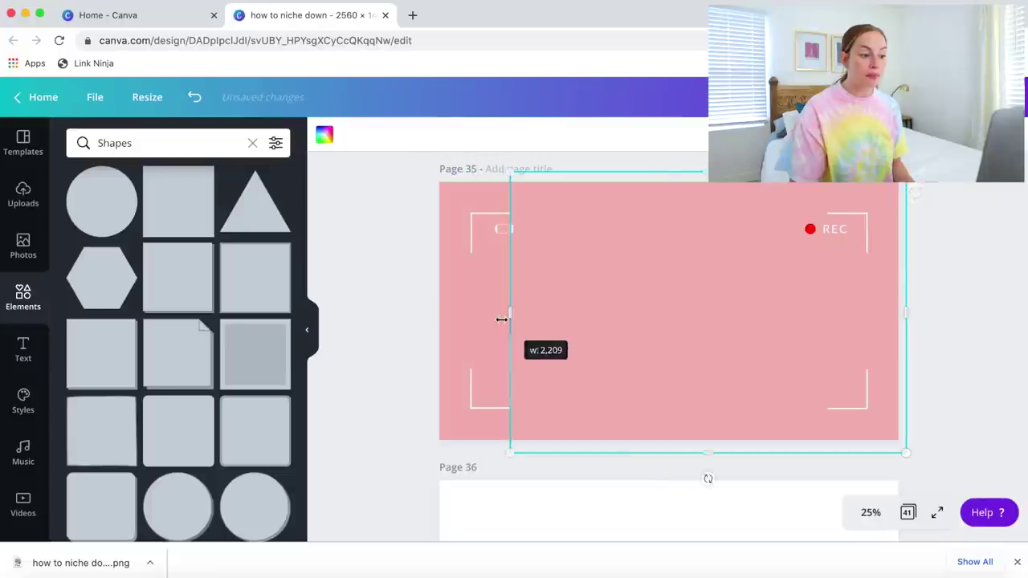
key("Delete")
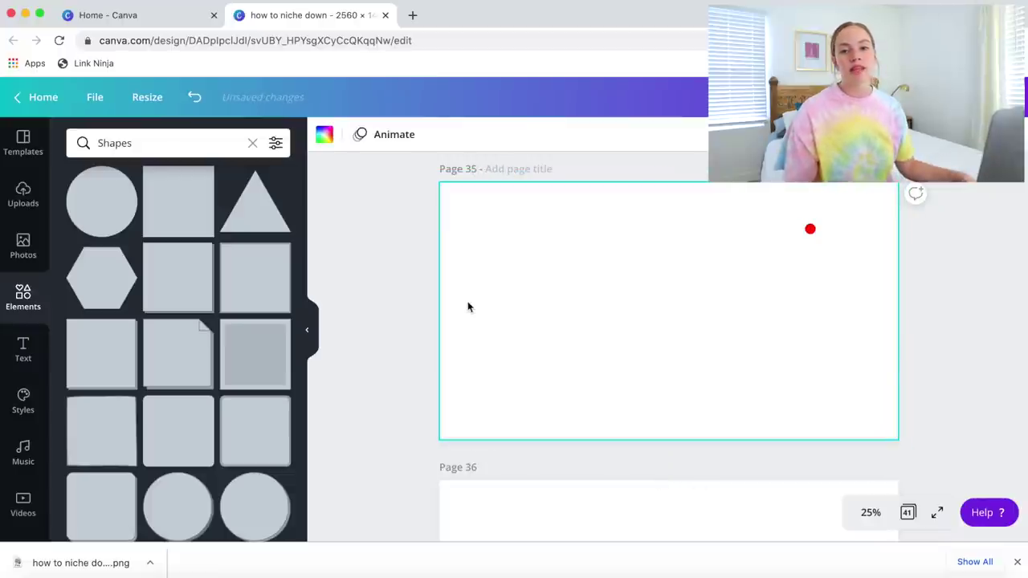
key("super+z")
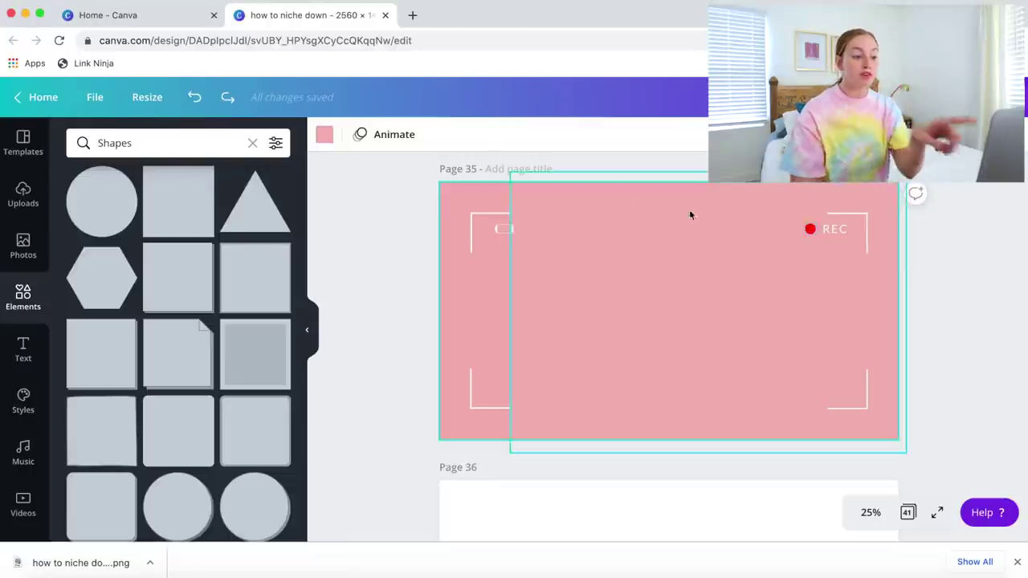
Search the elements for "battery" and browse the battery icons for the REC overlay
left_click(253, 144)
left_click(182, 142)
type("battery")
key("Return")
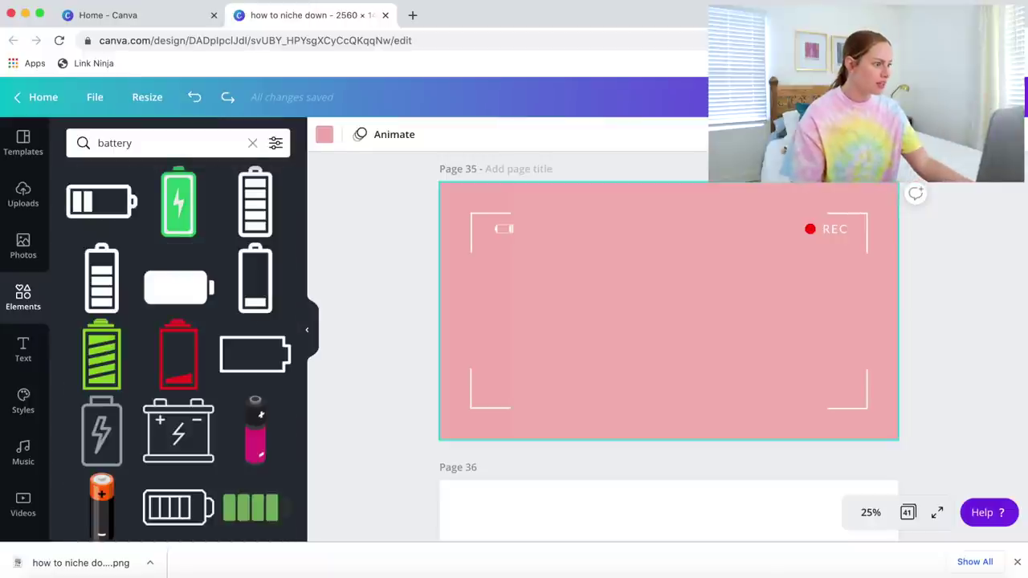
mouse_move(118, 211)
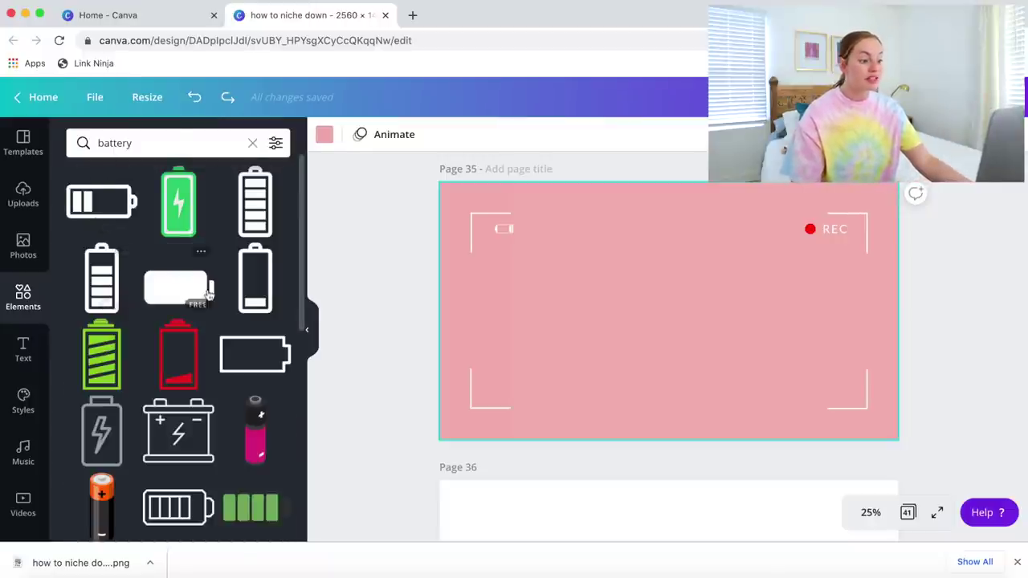
scroll(194, 440, "down", 10)
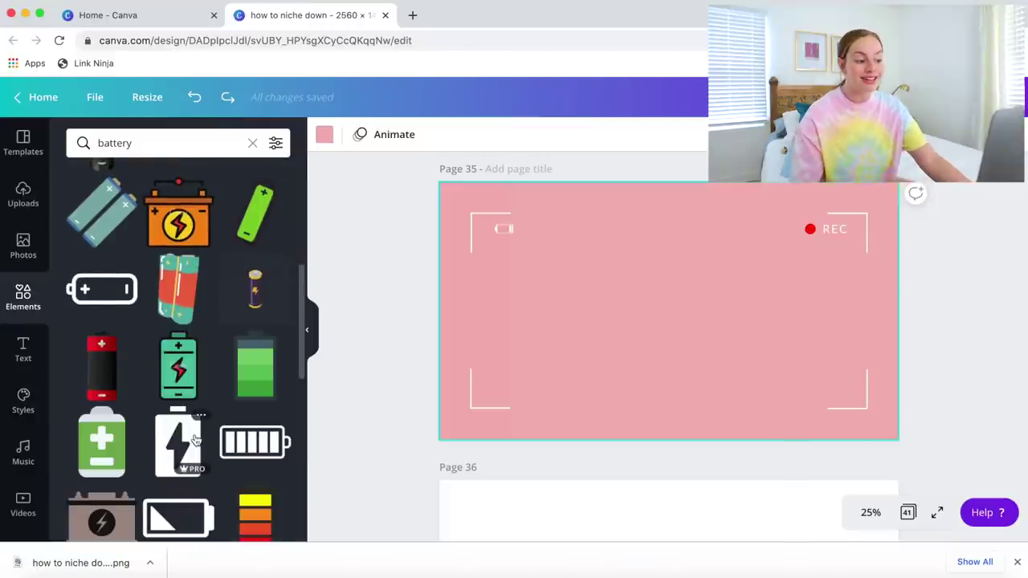
scroll(194, 439, "down", 2)
scroll(195, 440, "down", 1)
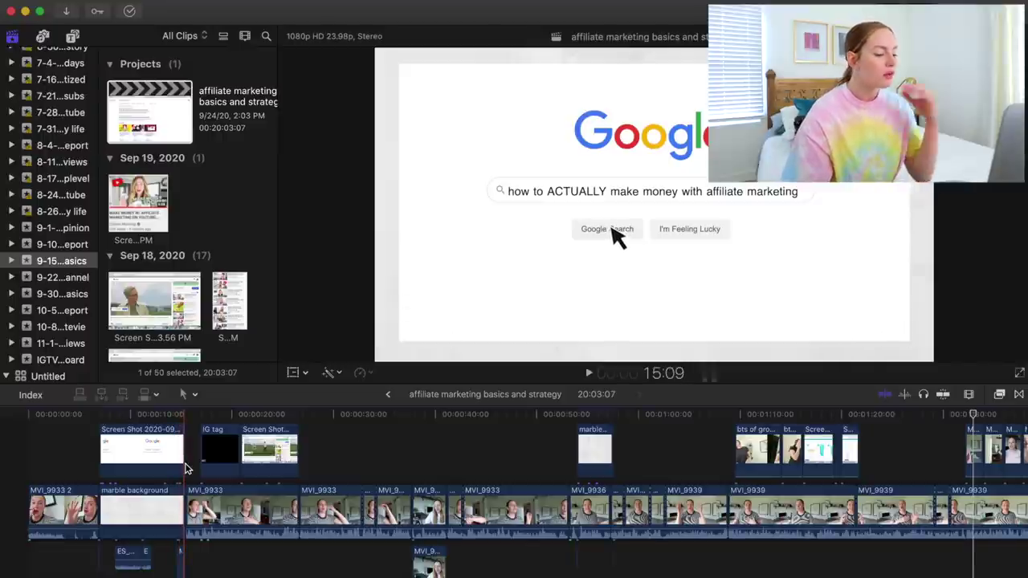
Copy the typed Google search sequence with its marble background and sound clips into the "strategy to ensure you get views" project
left_click_drag(187, 385, 185, 304)
scroll(155, 391, "up", 3)
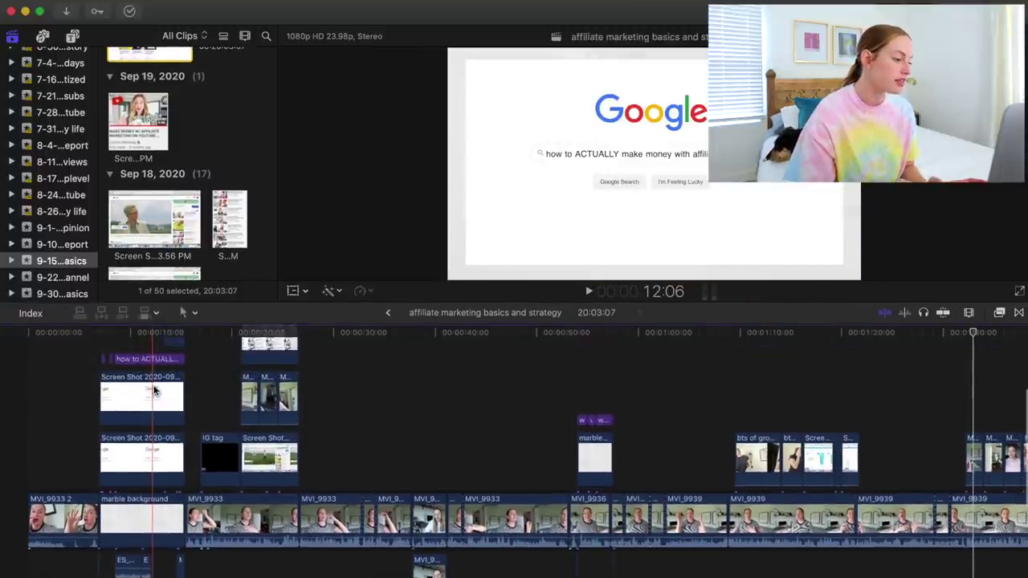
left_click_drag(103, 366, 167, 436)
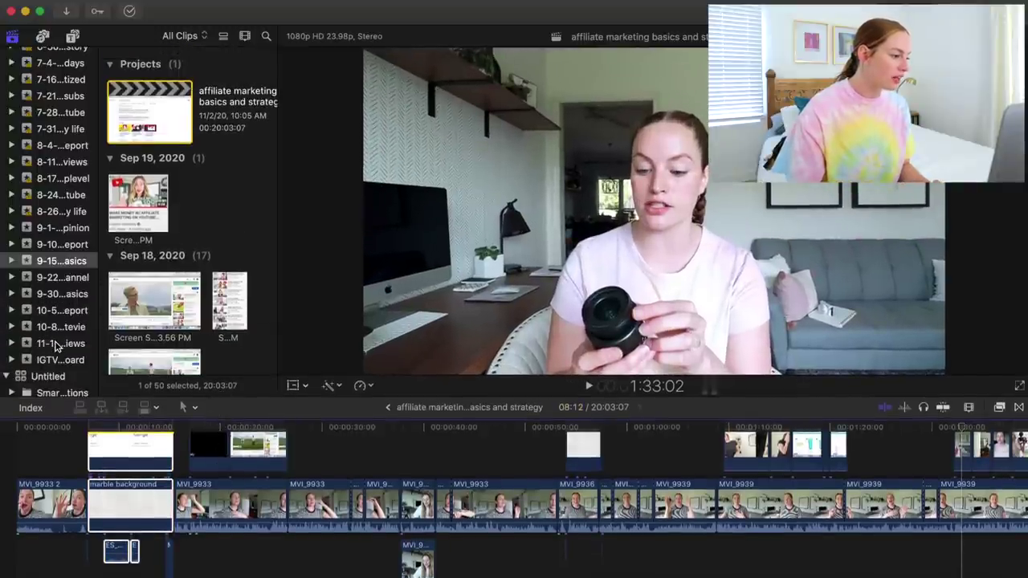
left_click(58, 343)
double_click(150, 127)
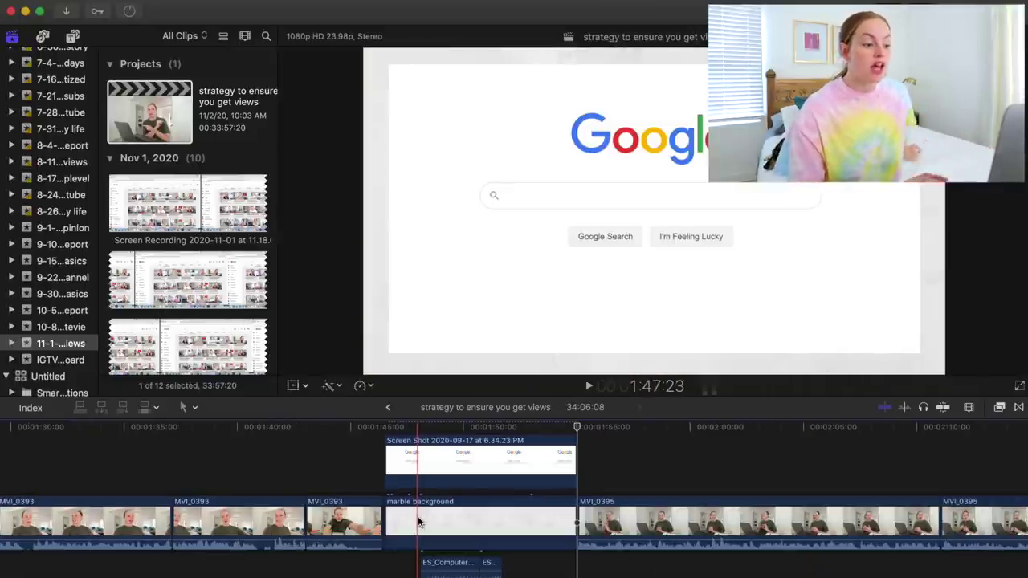
left_click(418, 517)
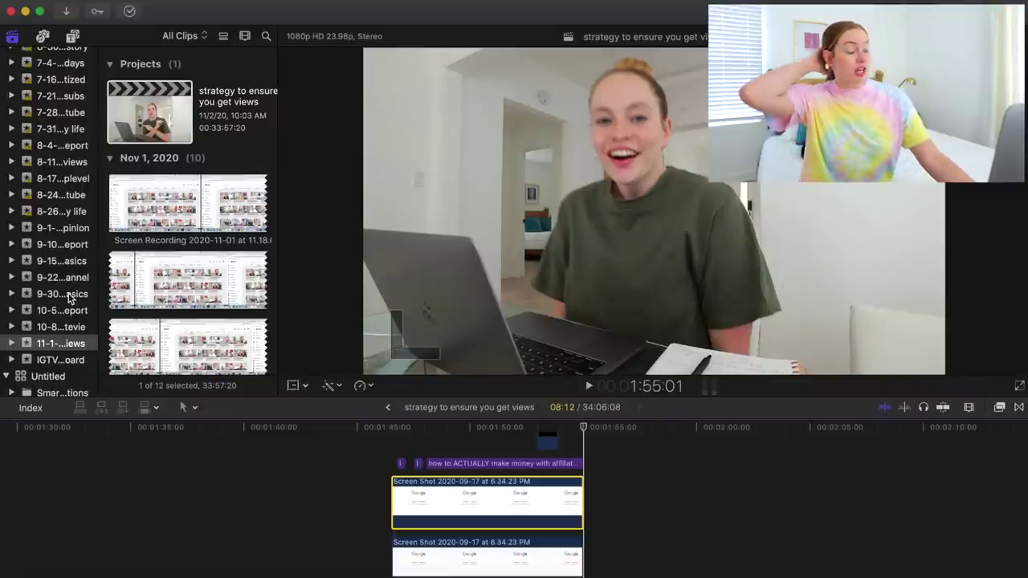
Search the installed titles for "type" and preview the Typewriter title
left_click(72, 37)
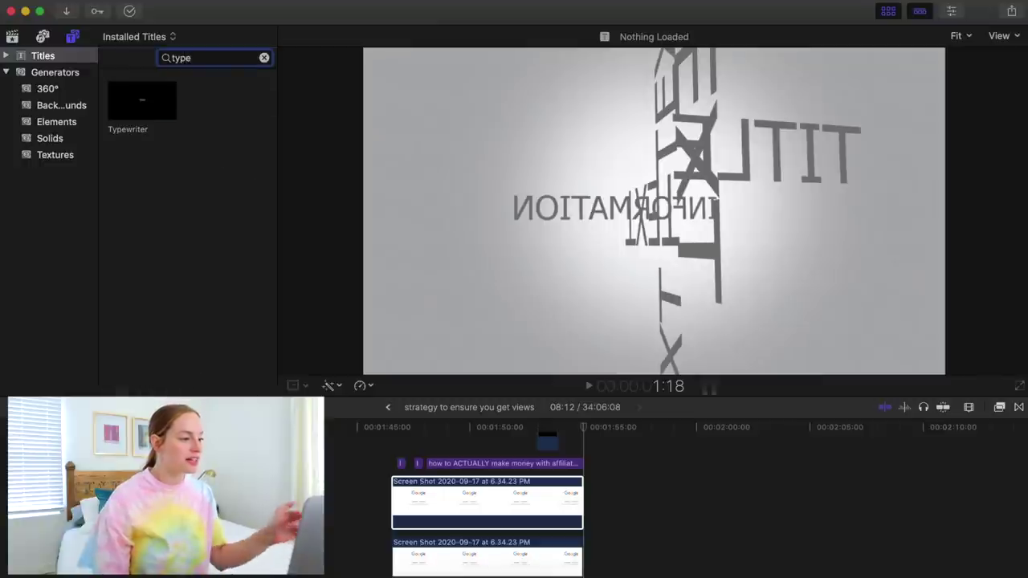
left_click(133, 117)
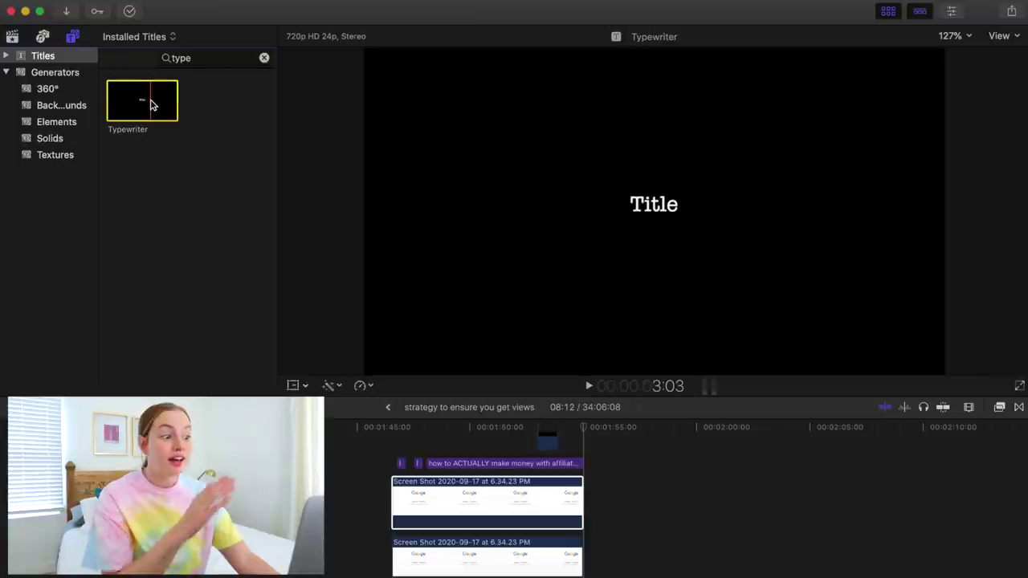
left_click(472, 486)
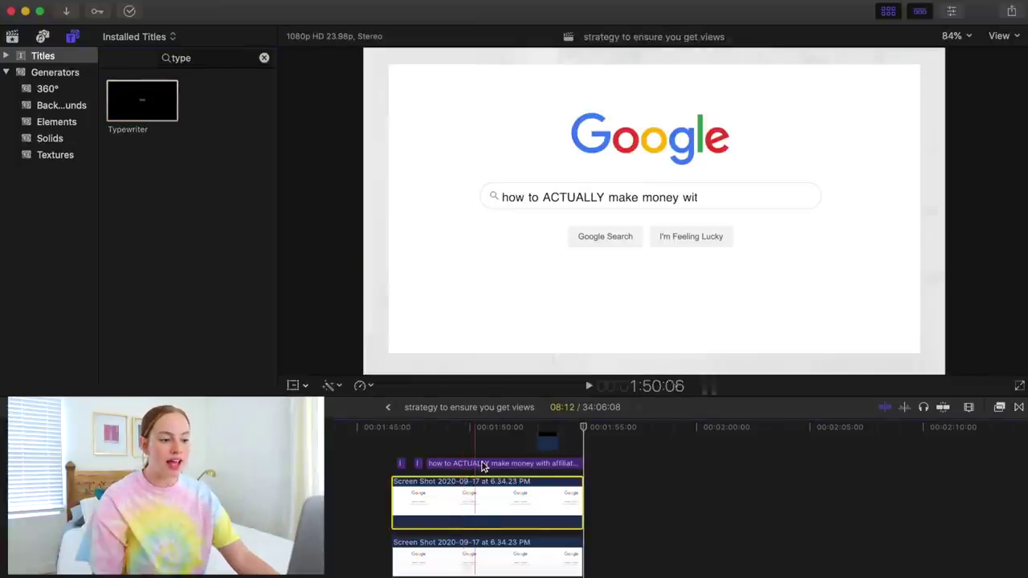
Select the "how to ACTUALLY make money with affiliate marketing" title in the timeline and show its text settings
left_click(482, 463)
left_click(468, 432)
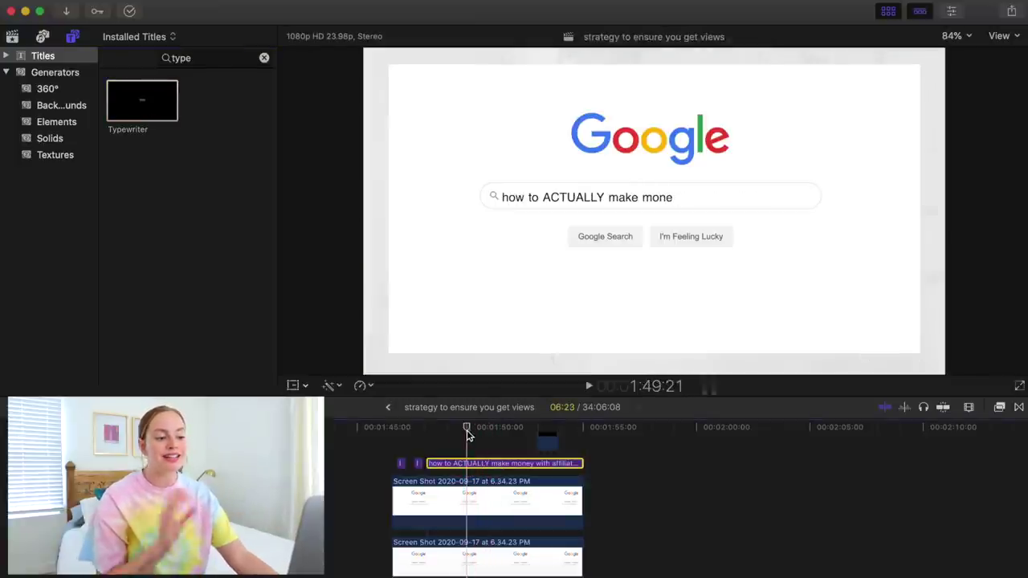
left_click(952, 13)
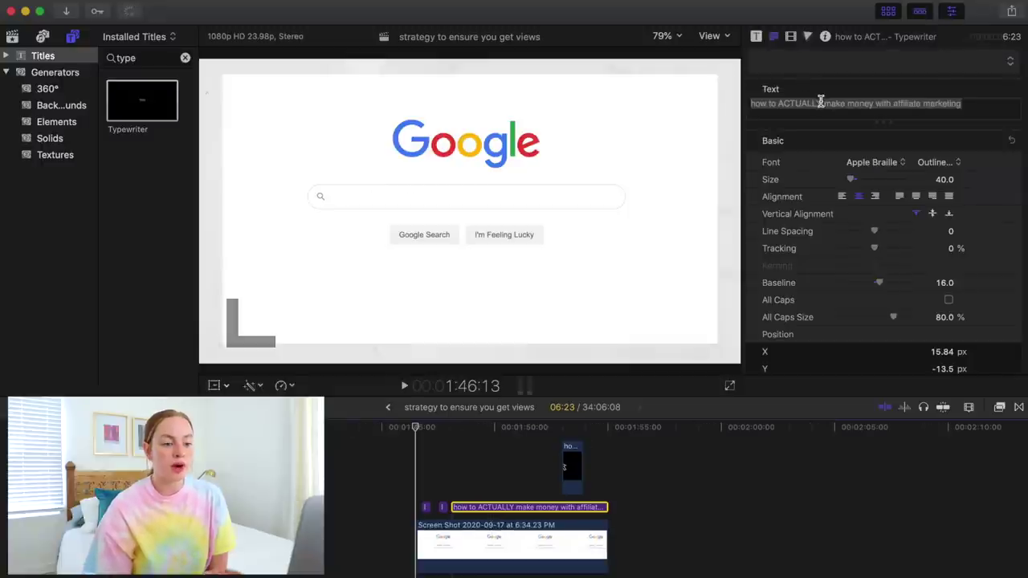
Try the Apple Chancery font on the search-bar title and preview it partway through the typing animation
left_click(874, 163)
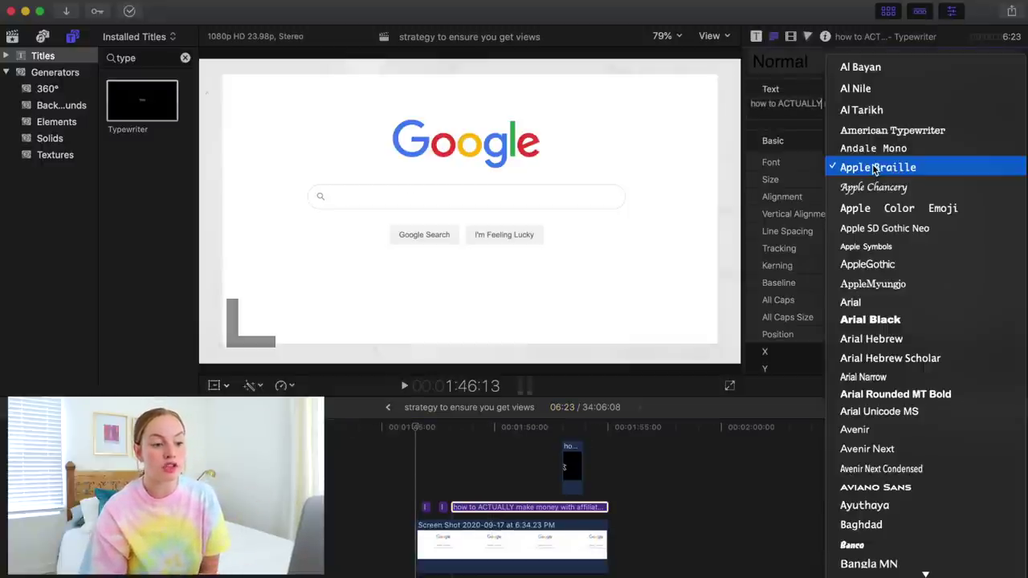
scroll(877, 185, "down", 5)
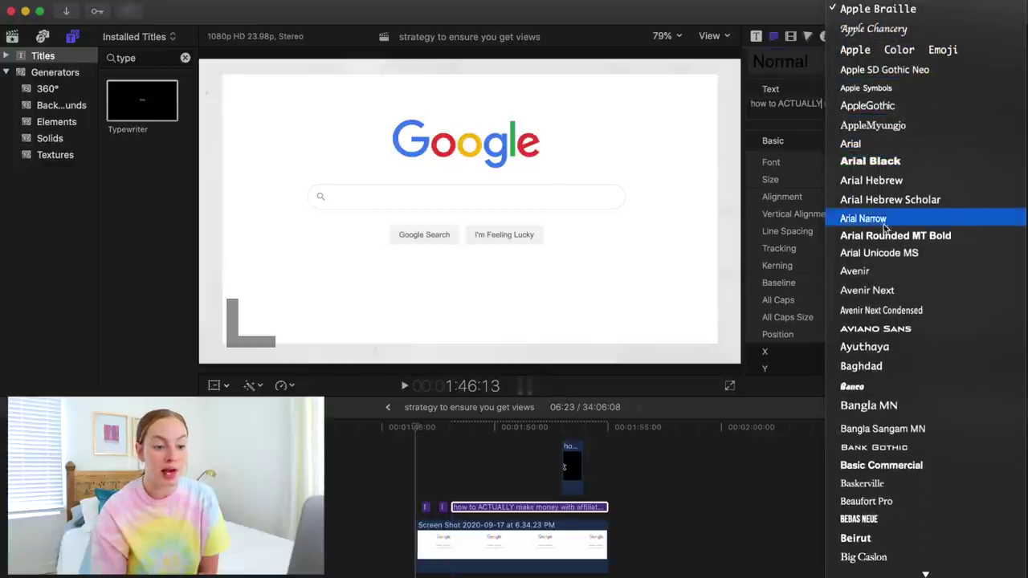
left_click(511, 432)
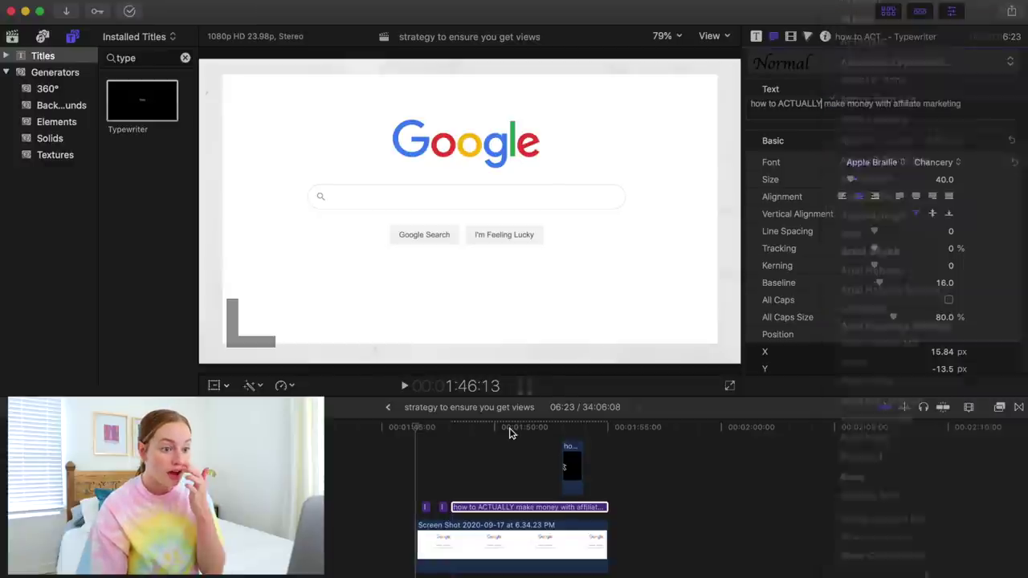
left_click(510, 432)
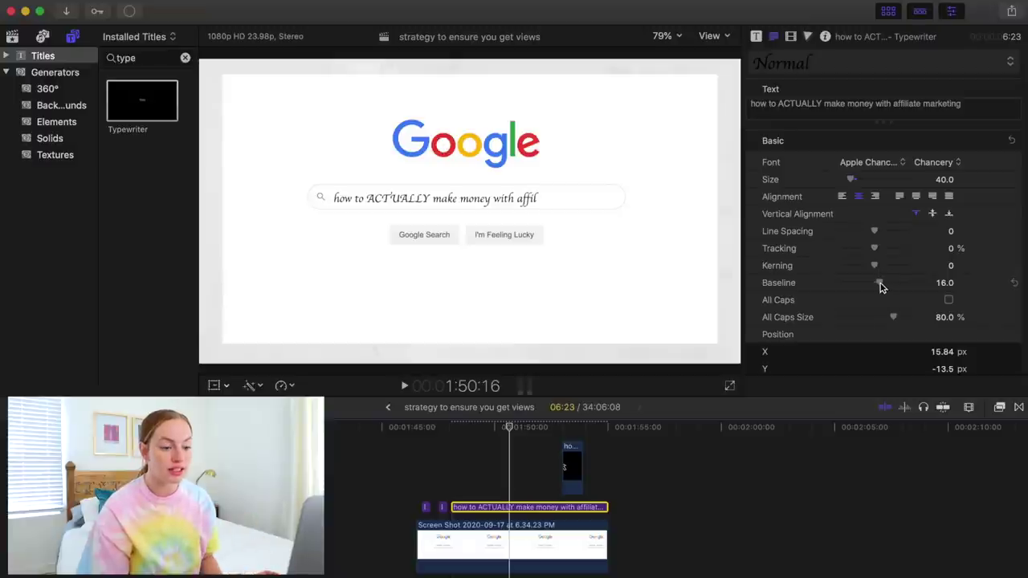
Set the search-bar title's baseline to 17 and its font to Apple Braille
left_click_drag(881, 285, 881, 287)
left_click(872, 164)
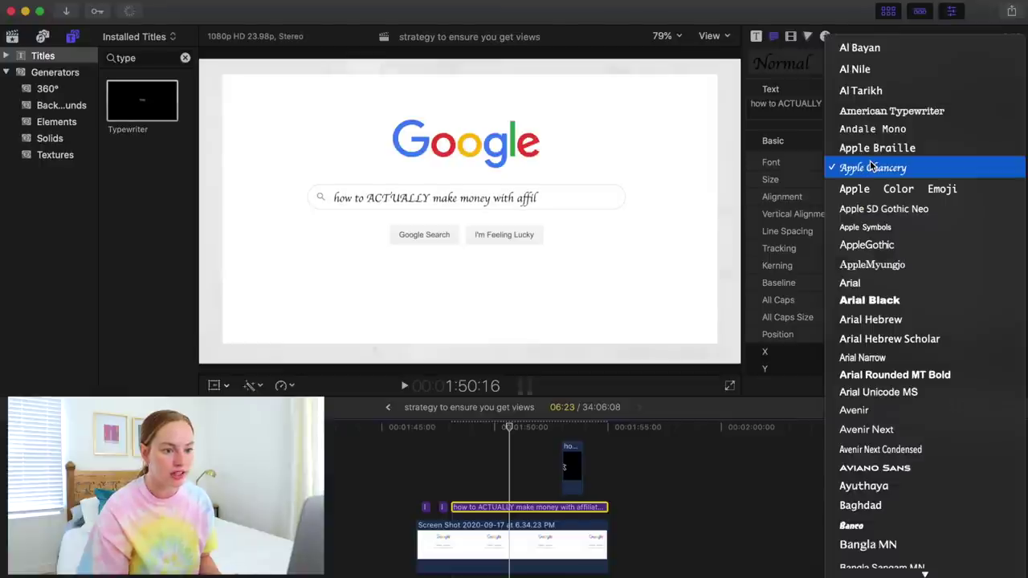
left_click(869, 149)
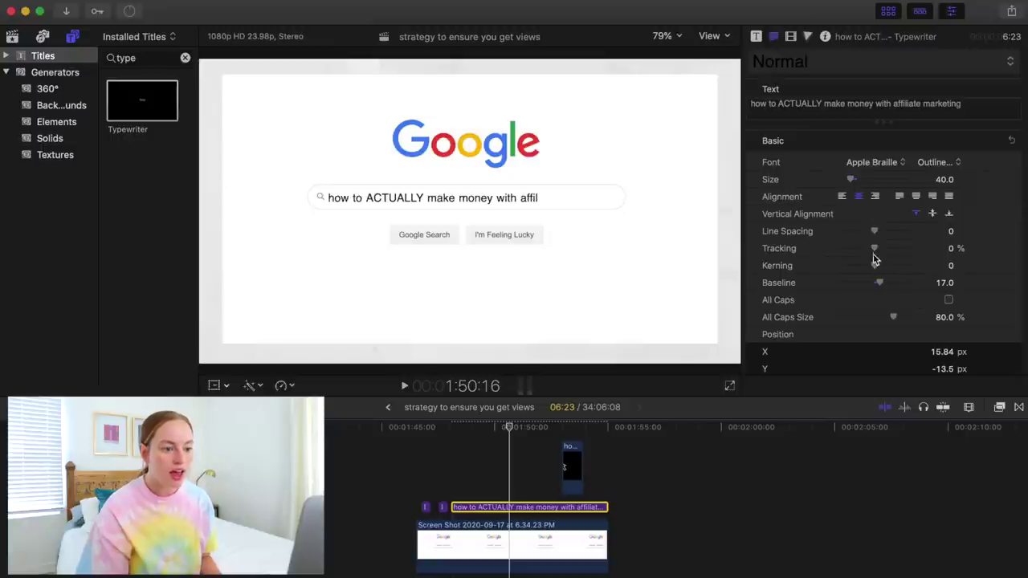
mouse_move(876, 255)
left_mouse_down()
mouse_move(884, 257)
mouse_move(873, 259)
left_mouse_up()
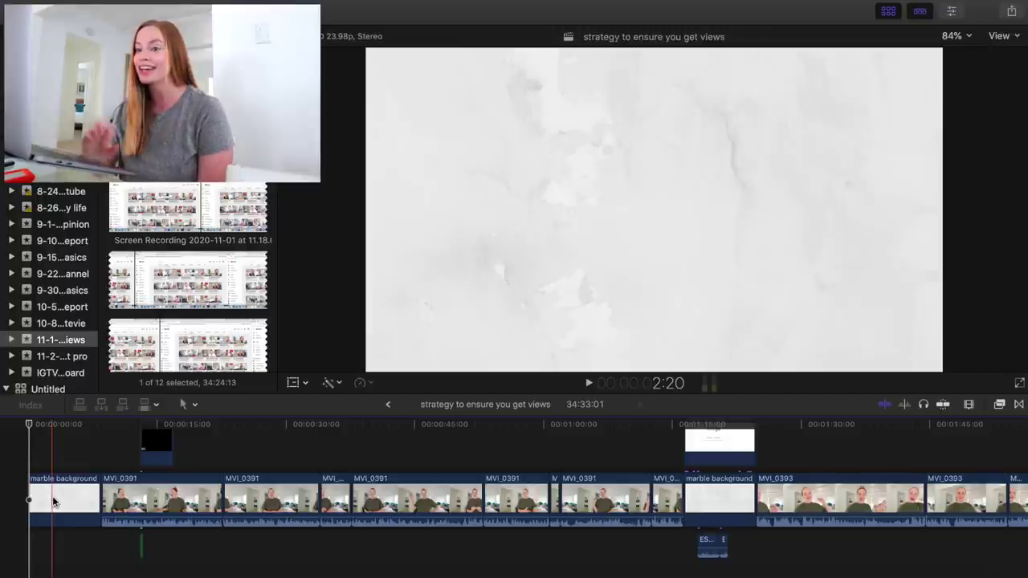
Browse the video effects and apply Earthquake to the MVI_0391 clip just after the one-minute mark
left_click(54, 502)
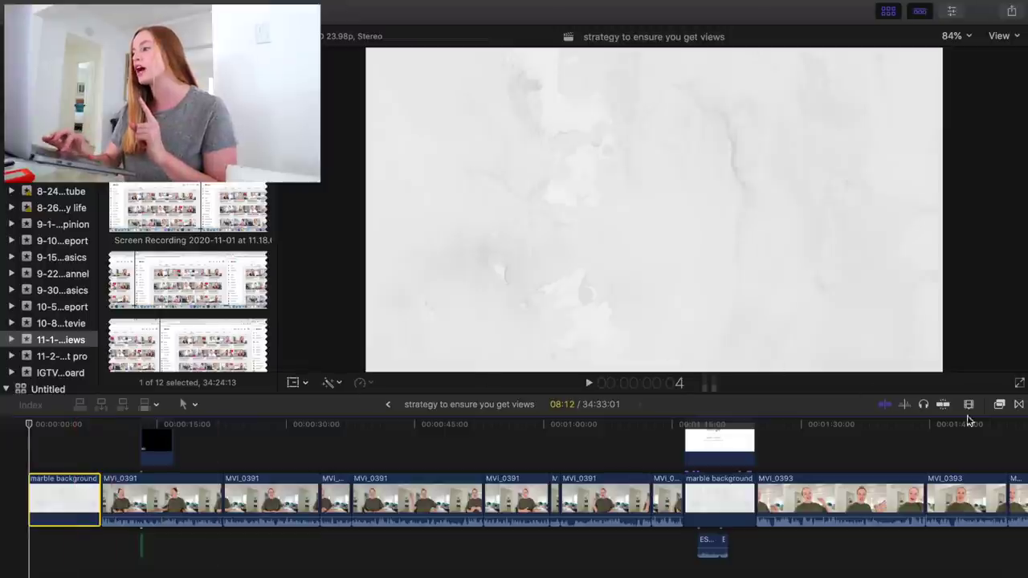
left_click(1000, 405)
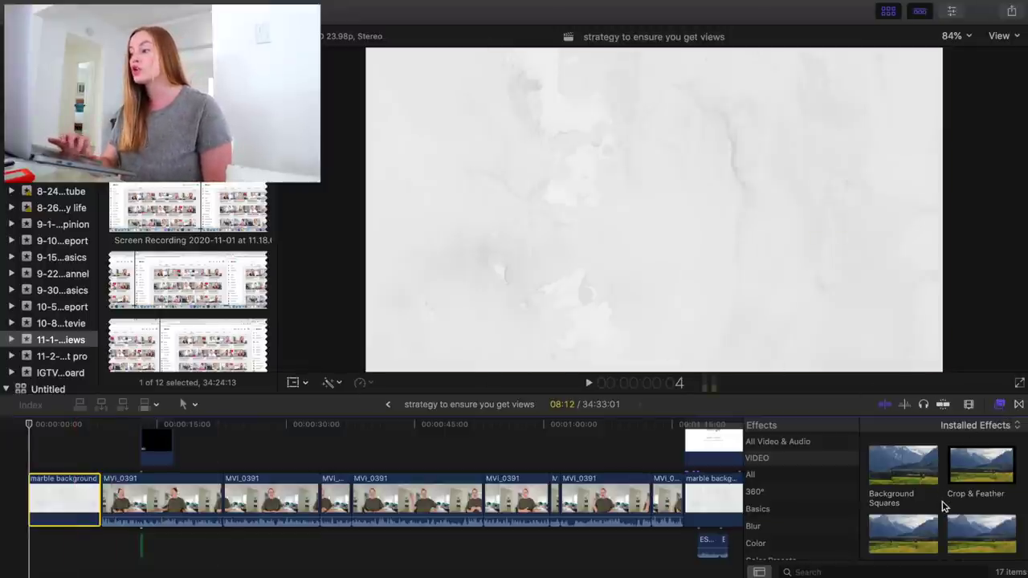
scroll(945, 506, "down", 1)
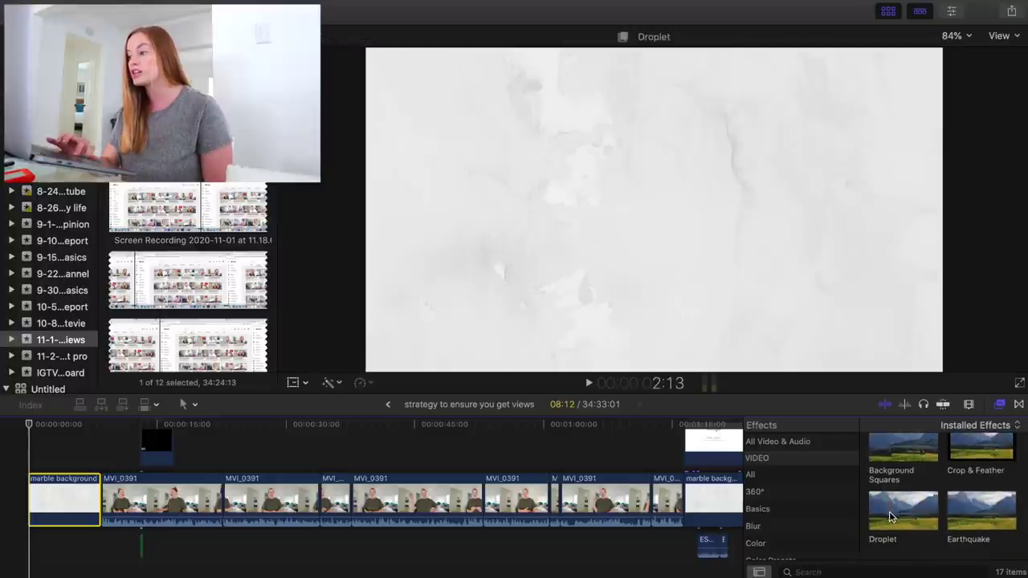
left_click(594, 514)
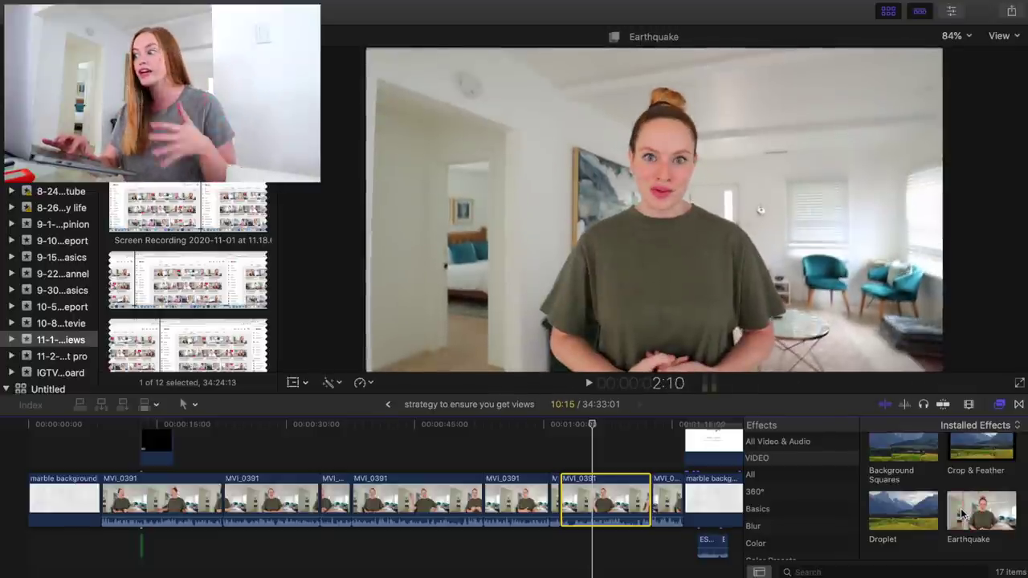
left_click_drag(977, 516, 570, 498)
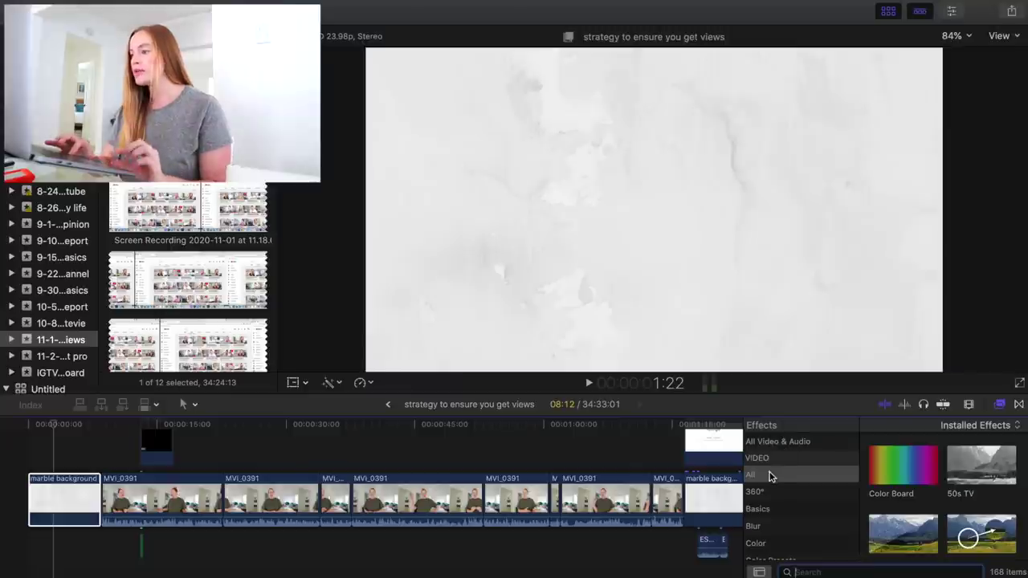
Search all video effects for "grain" and apply Grain Effect to the marble background clip at the start of the timeline
left_click(767, 477)
left_click(764, 493)
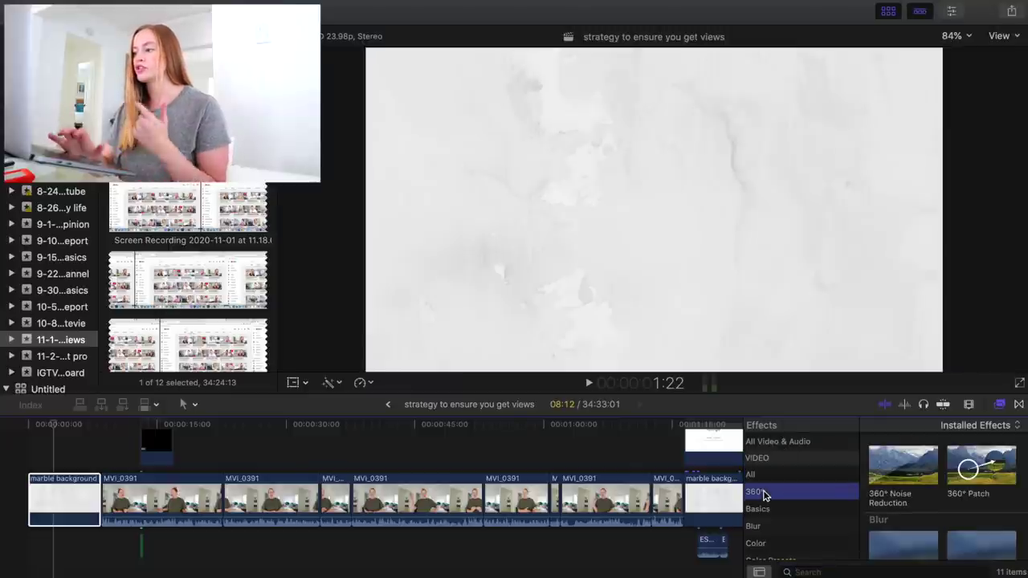
left_click(799, 571)
type("grain")
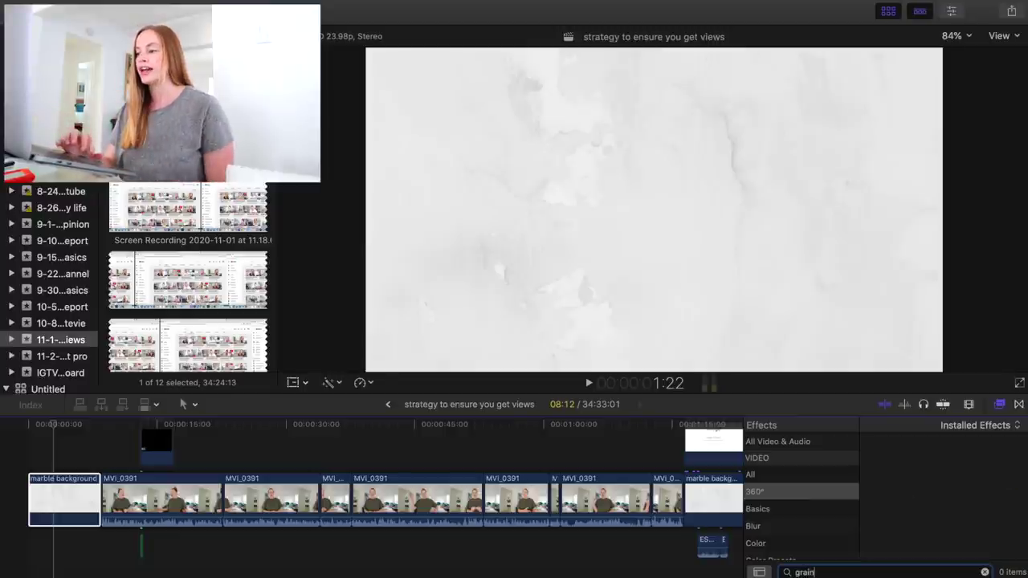
left_click(763, 480)
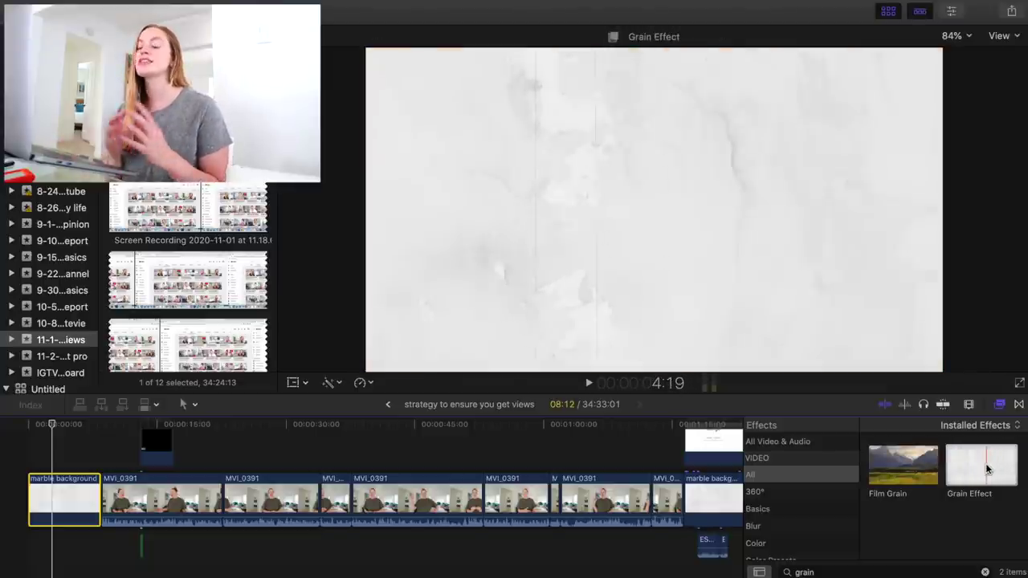
left_click_drag(988, 470, 46, 497)
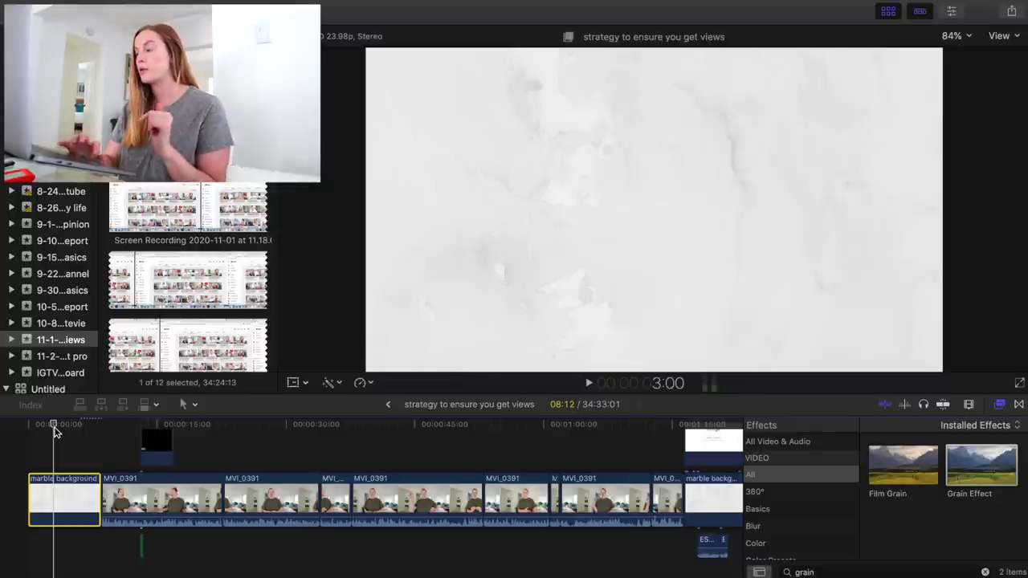
Show the opening marble background's Aged Film settings and reset Color Adjust, Scratches, Dust and Hairs
left_click(953, 12)
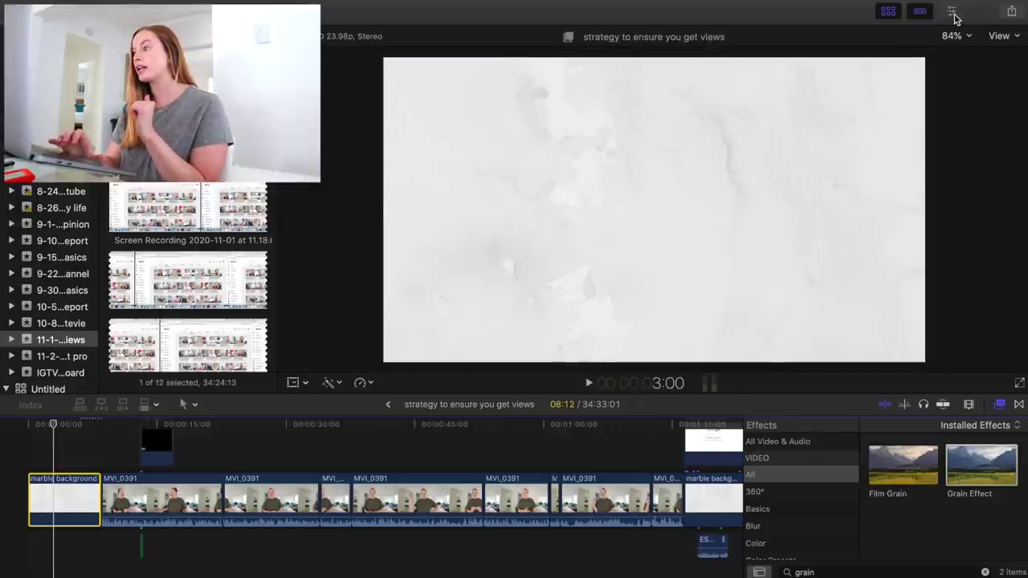
left_click(1015, 97)
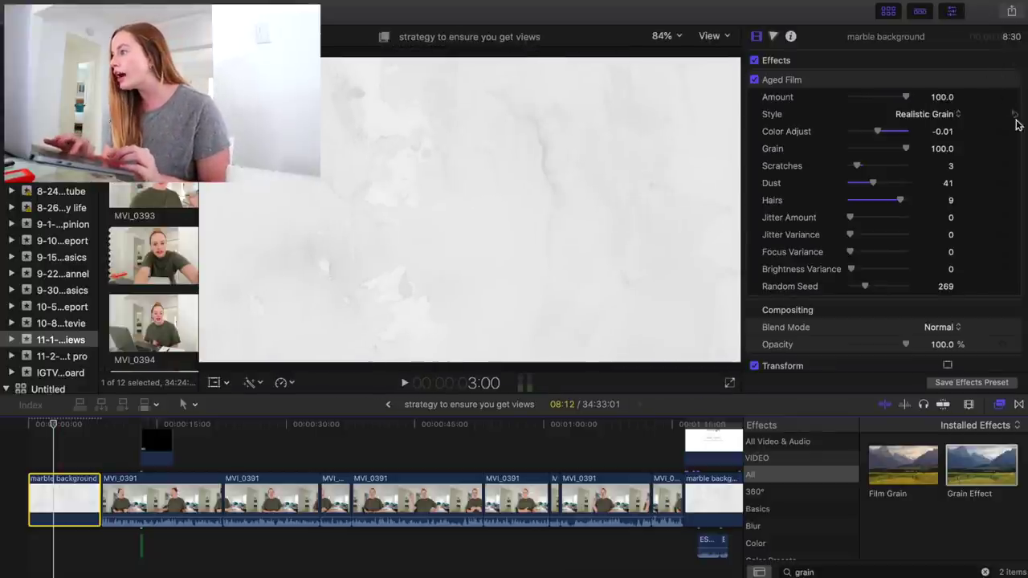
left_click(1014, 132)
left_click(1015, 167)
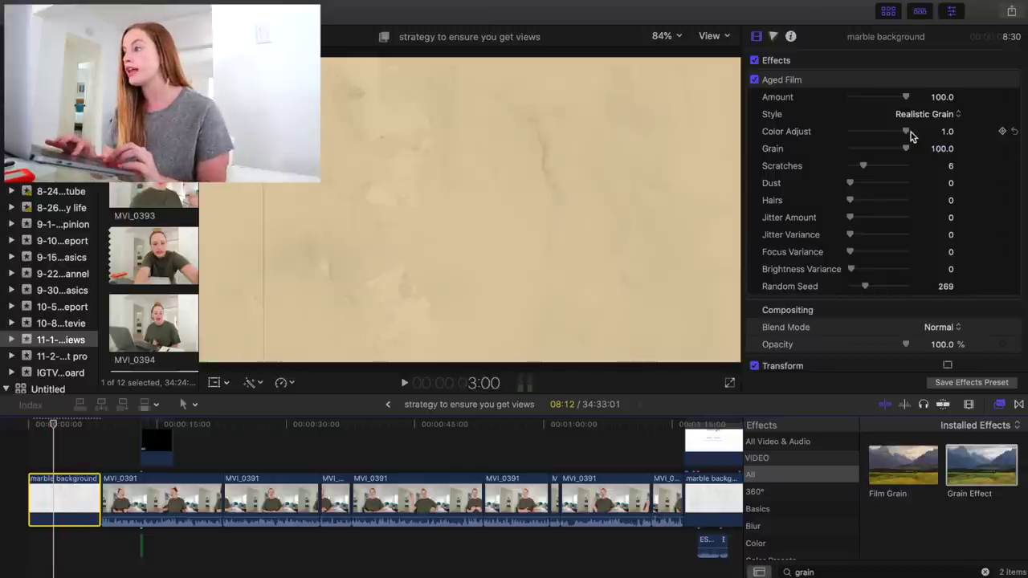
Set the Aged Film effect to Color Adjust -0.18, Scratches 12, Dust 45 and Hairs 5, keeping Amount at 100
left_click_drag(905, 134, 876, 135)
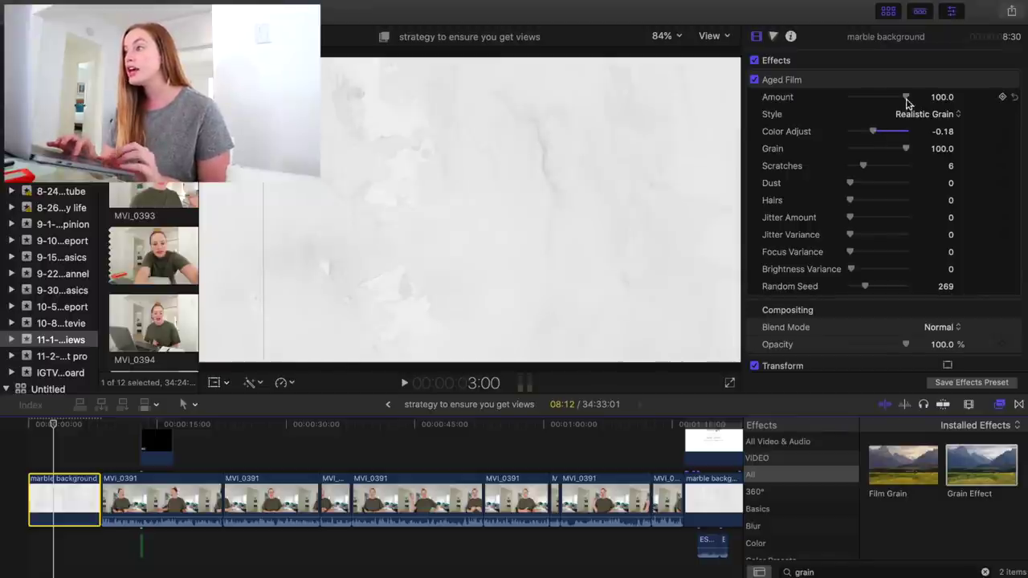
left_click_drag(907, 98, 920, 103)
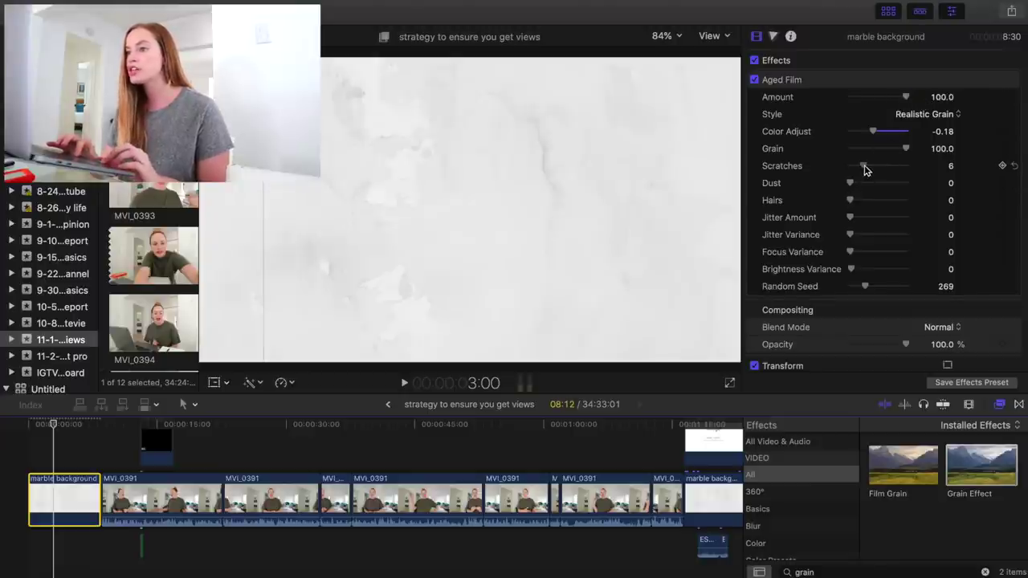
left_click_drag(865, 169, 890, 171)
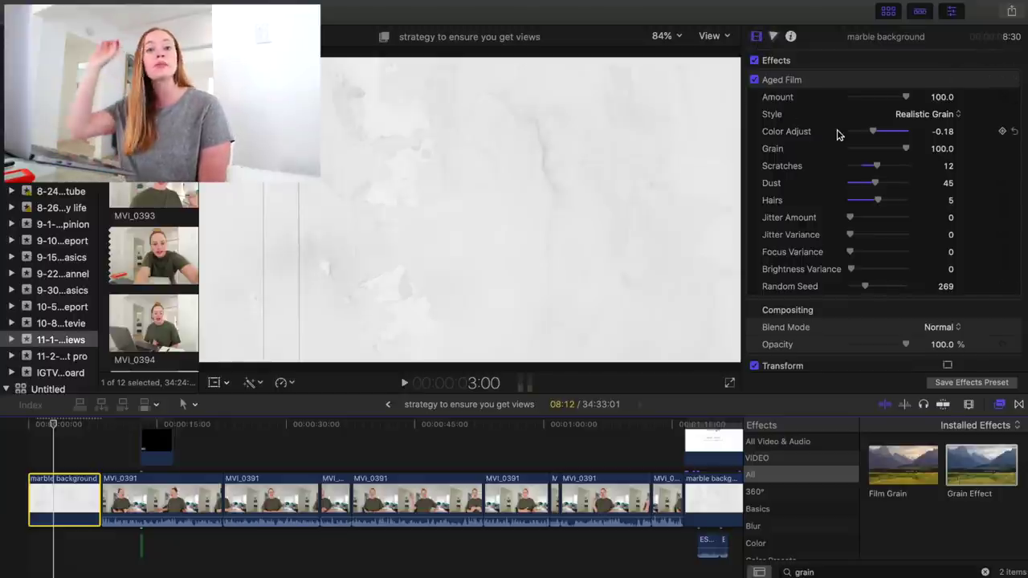
Replace the effects search with "water" to find water effects
left_click(983, 572)
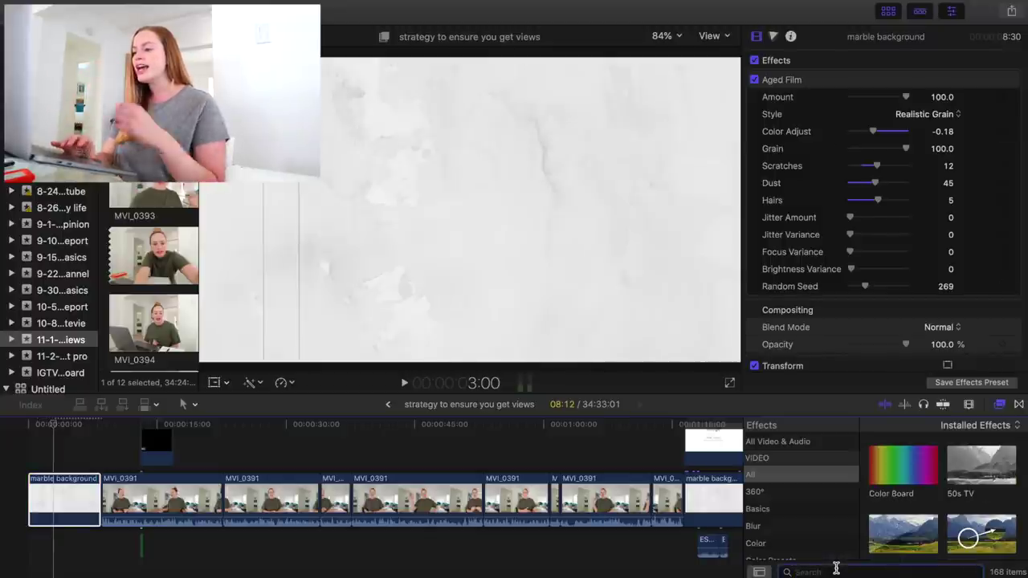
type("water")
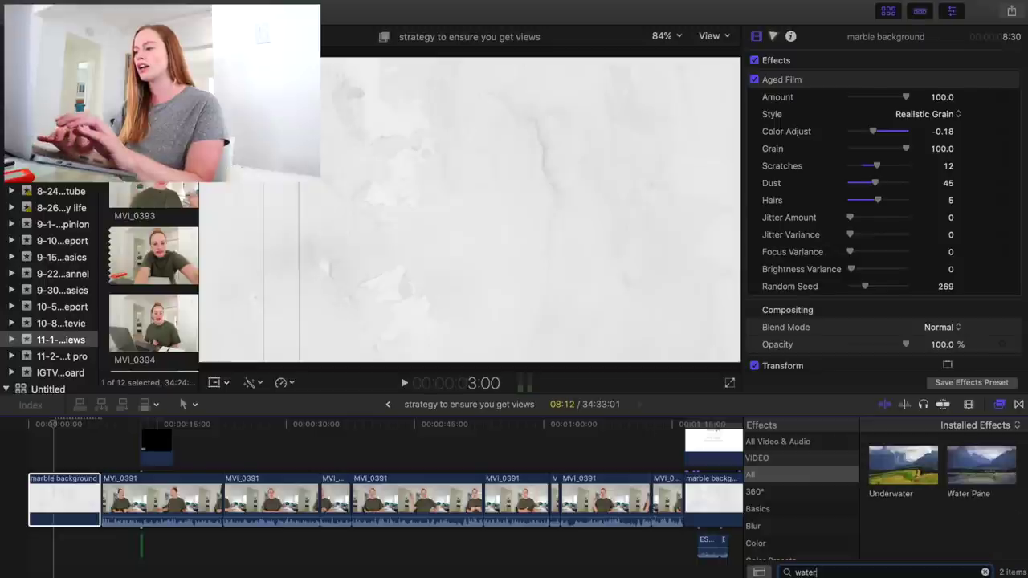